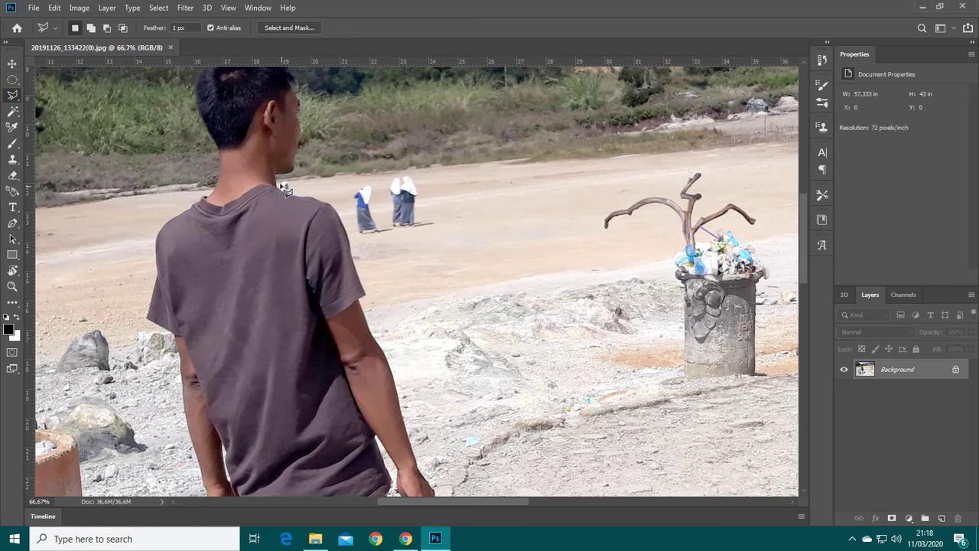
- Trace the man's right shoulder, sleeve and upper arm with the Polygonal Lasso, beginning at the neck
{"action": "left_click", "coordinate": [290, 192]}
{"action": "left_click", "coordinate": [313, 198]}
{"action": "left_click", "coordinate": [326, 203]}
{"action": "left_click", "coordinate": [344, 225]}
{"action": "left_click", "coordinate": [349, 242]}
{"action": "left_click", "coordinate": [365, 295]}
{"action": "left_click", "coordinate": [358, 301]}
{"action": "left_click", "coordinate": [373, 335]}
{"action": "left_click", "coordinate": [382, 353]}
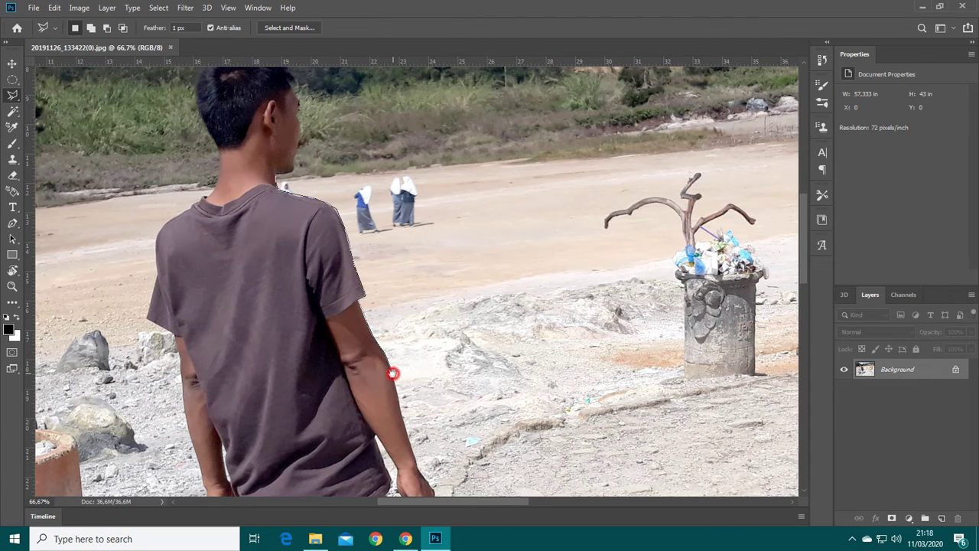
{"action": "left_click_drag", "start_coordinate": [392, 373], "coordinate": [355, 196]}
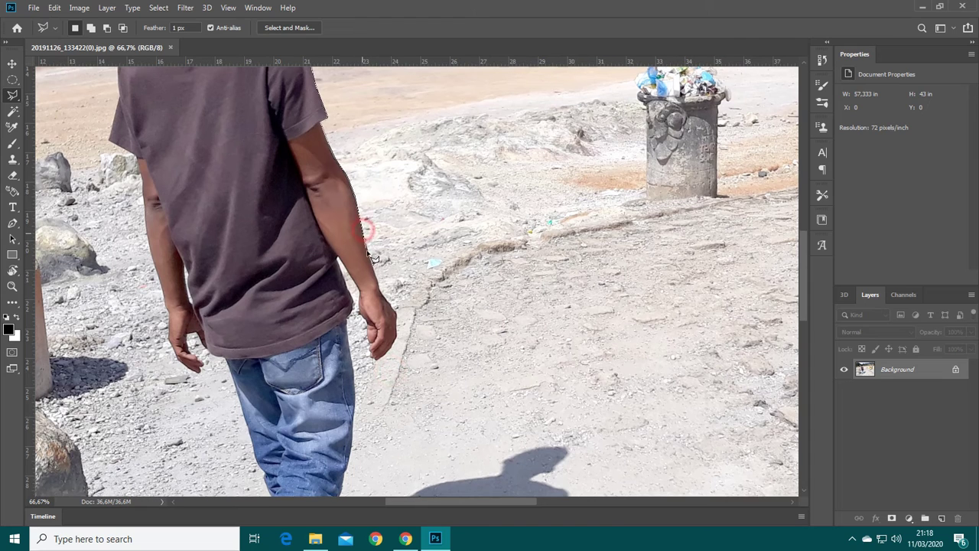
- Continue the lasso outline around the right forearm and hand, then back along the shirt's side to its hem
{"action": "left_click", "coordinate": [384, 289]}
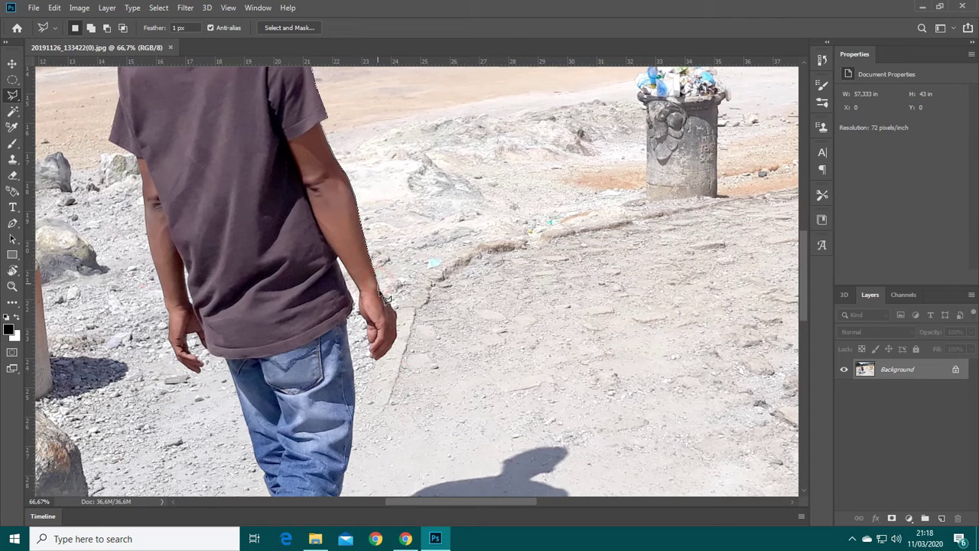
{"action": "left_click", "coordinate": [391, 346]}
{"action": "left_click", "coordinate": [386, 355]}
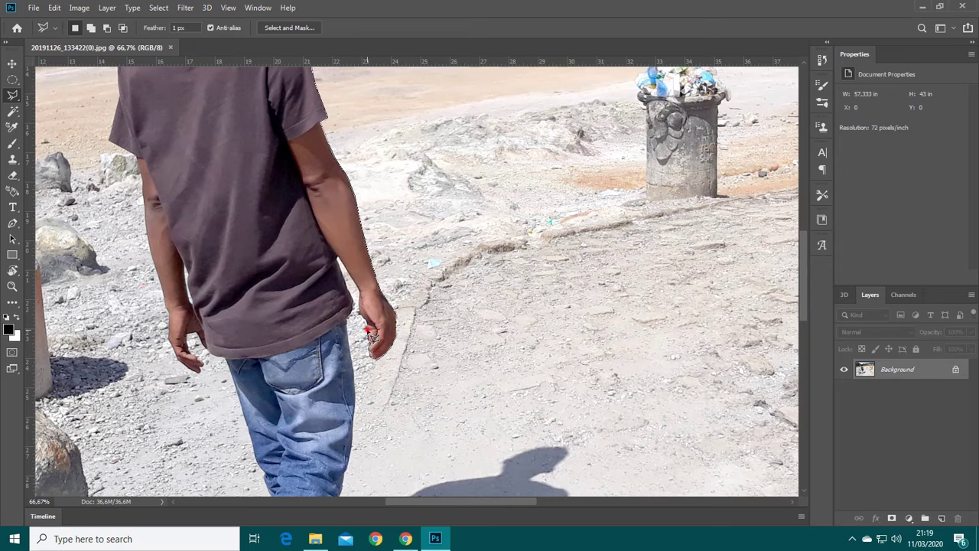
{"action": "left_click", "coordinate": [359, 308]}
{"action": "left_click", "coordinate": [361, 293]}
{"action": "left_click", "coordinate": [340, 264]}
{"action": "left_click", "coordinate": [354, 312]}
- Extend the lasso outline down the right edge of the jeans from the shirt hem to the rear calf
{"action": "scroll", "coordinate": [354, 327], "scroll_direction": "down", "scroll_amount": 3}
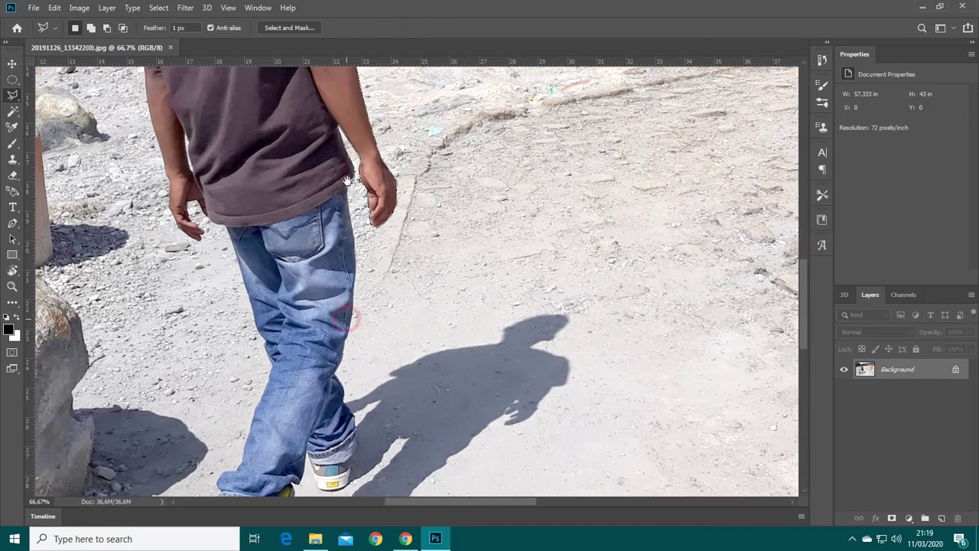
{"action": "left_click", "coordinate": [354, 228]}
{"action": "left_click", "coordinate": [356, 267]}
{"action": "left_click", "coordinate": [355, 303]}
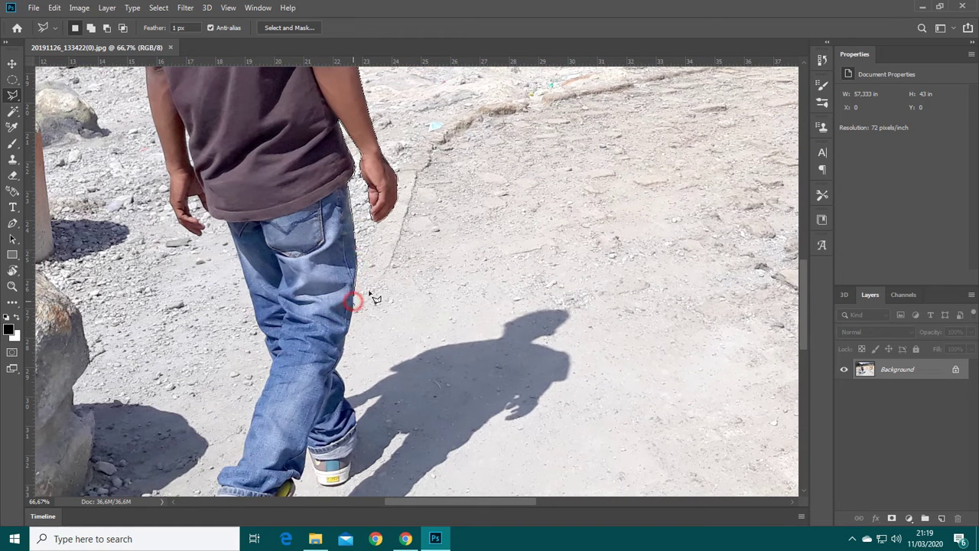
{"action": "left_click", "coordinate": [349, 331]}
{"action": "left_click", "coordinate": [341, 357]}
{"action": "left_click", "coordinate": [338, 374]}
{"action": "left_click", "coordinate": [343, 382]}
{"action": "left_click", "coordinate": [346, 390]}
{"action": "left_click_drag", "start_coordinate": [343, 398], "coordinate": [355, 268]}
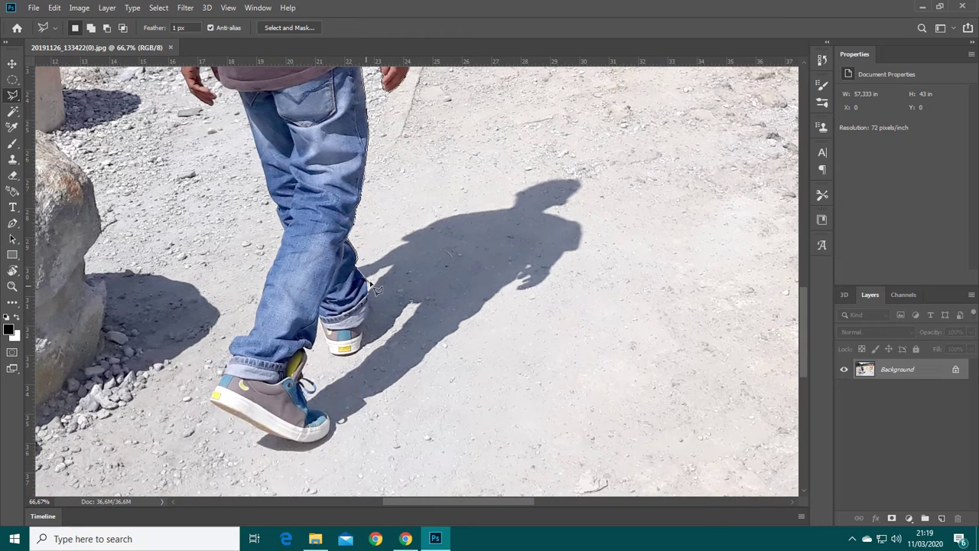
- Trace the rear trouser cuff and shoe, then cross to the front leg and follow the front shoe's upper
{"action": "left_click", "coordinate": [370, 299]}
{"action": "left_click", "coordinate": [365, 325]}
{"action": "left_click", "coordinate": [363, 340]}
{"action": "left_click", "coordinate": [359, 348]}
{"action": "left_click", "coordinate": [355, 353]}
{"action": "left_click", "coordinate": [329, 352]}
{"action": "left_click", "coordinate": [319, 318]}
{"action": "left_click", "coordinate": [304, 348]}
{"action": "left_click", "coordinate": [314, 382]}
{"action": "left_click_drag", "start_coordinate": [311, 409], "coordinate": [328, 282]}
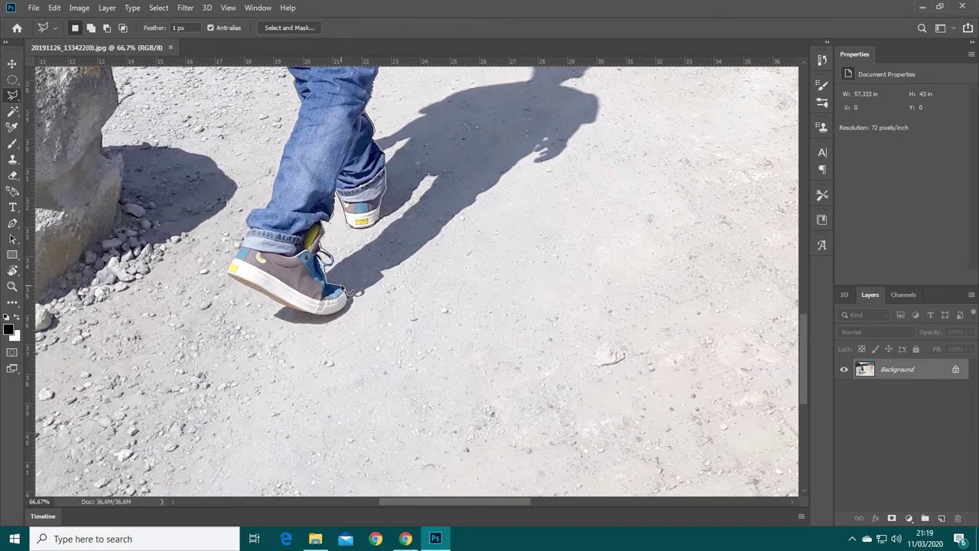
- Outline the front shoe's toe, sole and heel up to the rolled trouser cuff
{"action": "left_click", "coordinate": [321, 315]}
{"action": "left_click", "coordinate": [264, 303]}
{"action": "left_click", "coordinate": [231, 277]}
{"action": "left_click", "coordinate": [239, 245]}
{"action": "left_click", "coordinate": [246, 210]}
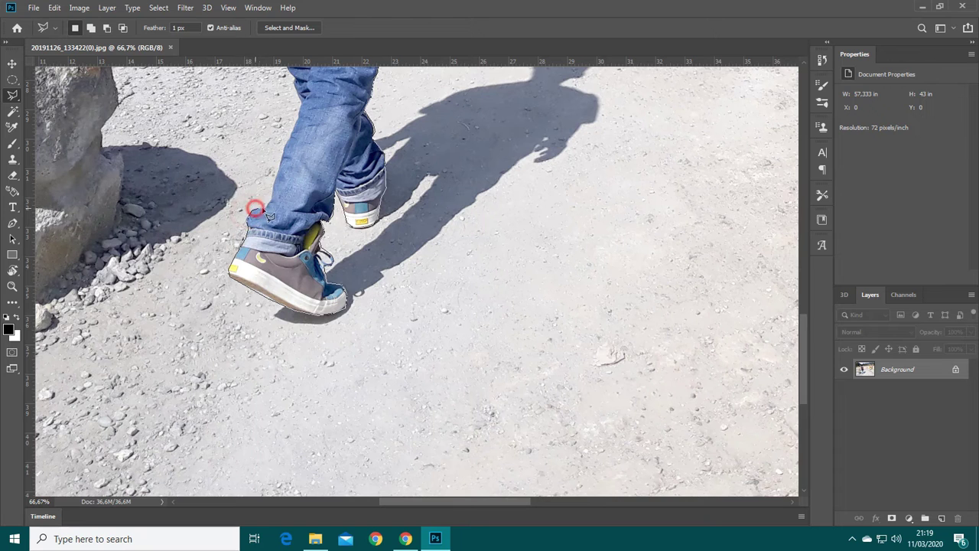
- Continue the lasso outline up the left edge of the jeans towards the shirt hem
{"action": "left_click_drag", "start_coordinate": [268, 201], "coordinate": [269, 388]}
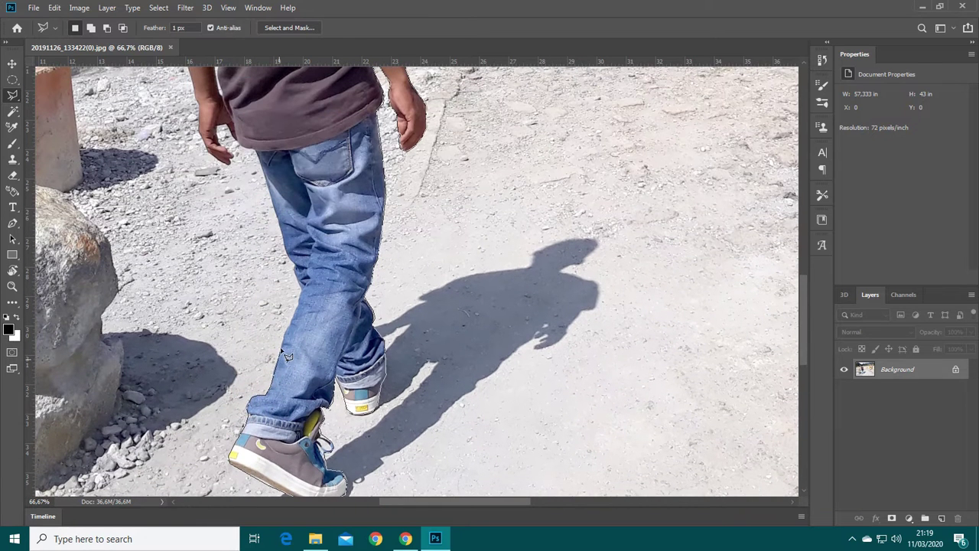
{"action": "left_click", "coordinate": [301, 304]}
{"action": "left_click", "coordinate": [291, 263]}
{"action": "scroll", "coordinate": [285, 229], "scroll_direction": "up", "scroll_amount": 3}
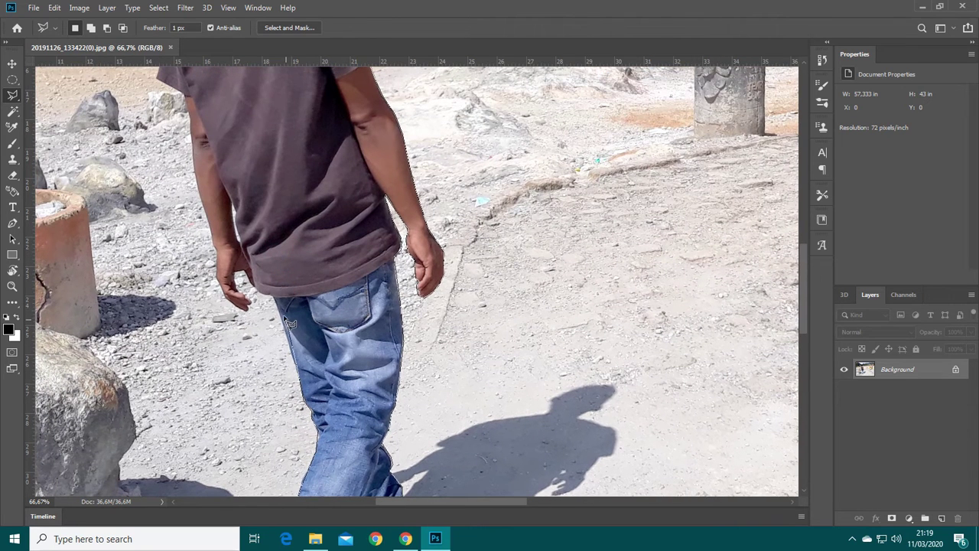
- Trace around the left hand and up the left arm to the sleeve
{"action": "left_click", "coordinate": [255, 297]}
{"action": "left_click", "coordinate": [238, 274]}
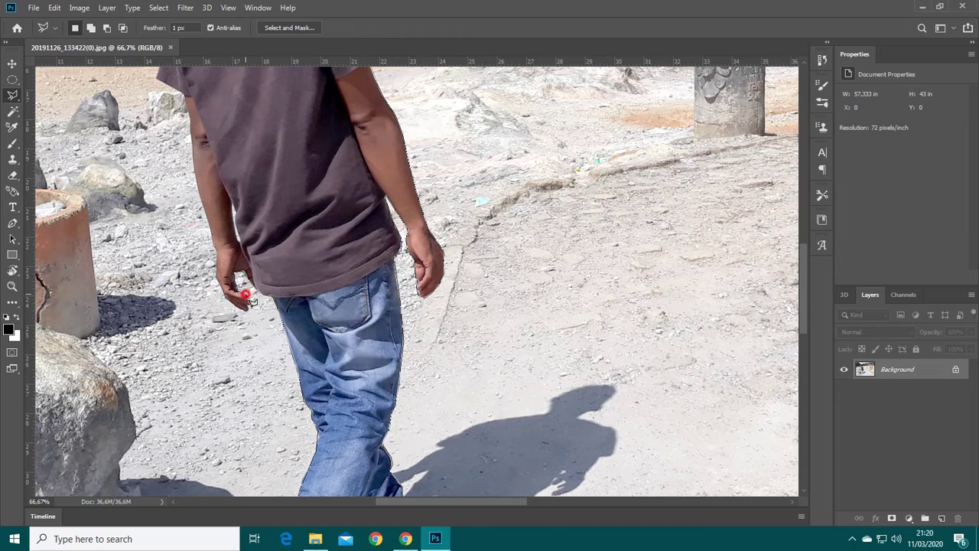
{"action": "left_click", "coordinate": [248, 306]}
{"action": "left_click", "coordinate": [224, 298]}
{"action": "left_click", "coordinate": [214, 253]}
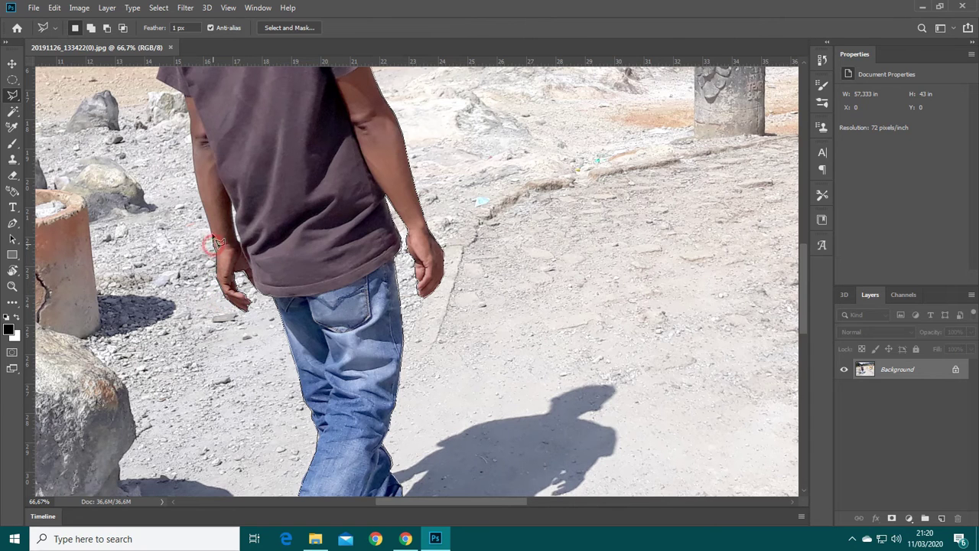
{"action": "scroll", "coordinate": [218, 252], "scroll_direction": "up", "scroll_amount": 5}
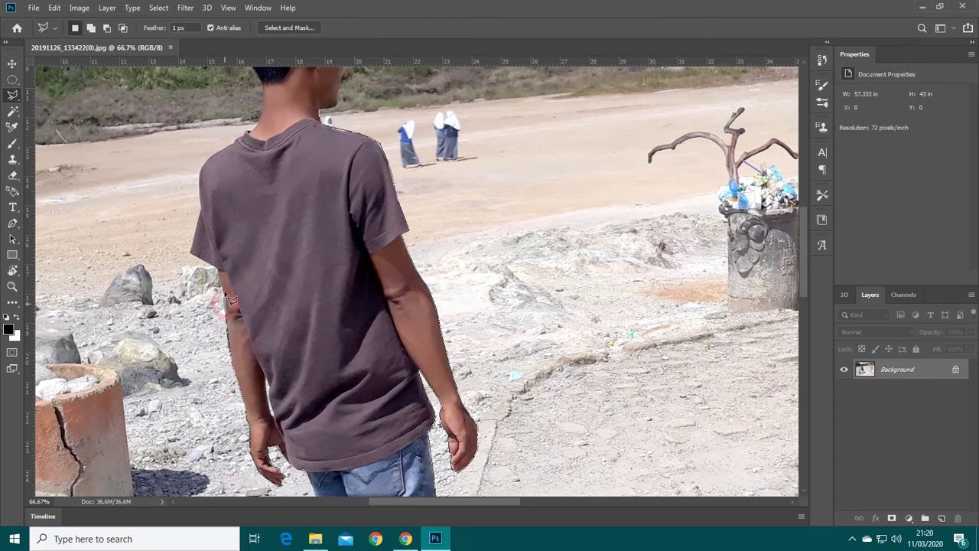
{"action": "left_click_drag", "start_coordinate": [217, 270], "coordinate": [285, 384]}
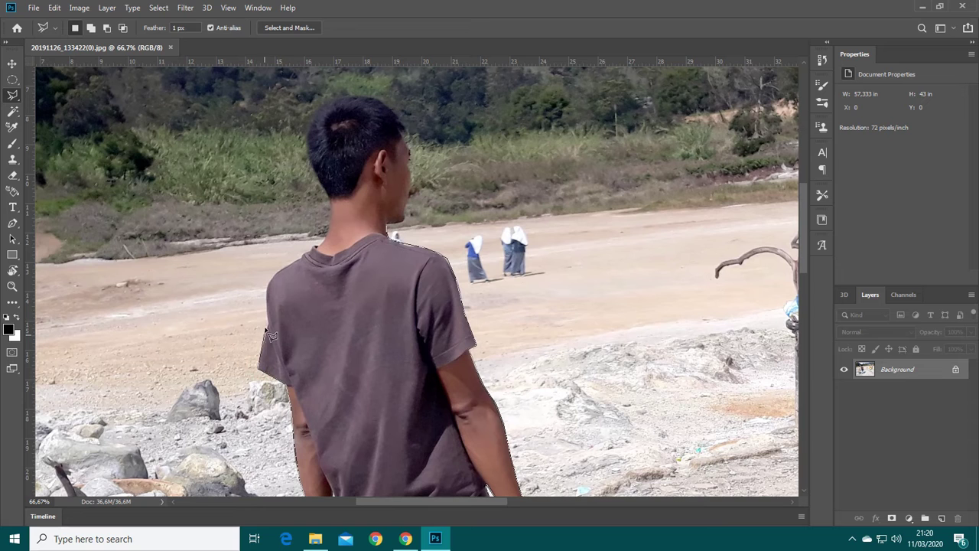
- Outline the left sleeve, shoulder and collar up to the base of the neck
{"action": "left_click", "coordinate": [264, 289]}
{"action": "left_click", "coordinate": [272, 280]}
{"action": "left_click", "coordinate": [282, 270]}
{"action": "left_click", "coordinate": [294, 255]}
{"action": "left_click", "coordinate": [304, 250]}
{"action": "left_click", "coordinate": [323, 237]}
{"action": "left_click", "coordinate": [329, 220]}
- Trace the neck, hair and face, and close the lasso selection around the whole man
{"action": "scroll", "coordinate": [329, 200], "scroll_direction": "up", "scroll_amount": 5}
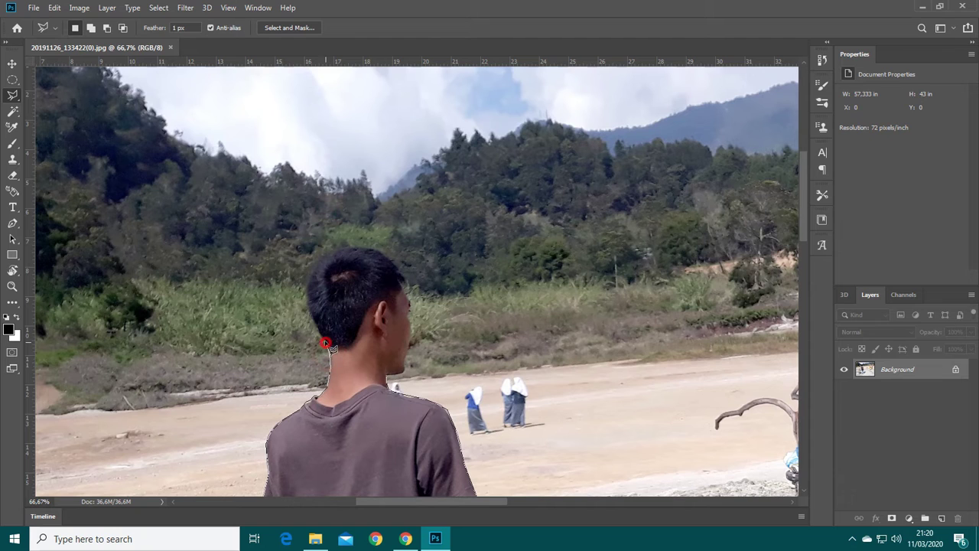
{"action": "left_click", "coordinate": [305, 287]}
{"action": "left_click", "coordinate": [309, 271]}
{"action": "left_click", "coordinate": [358, 243]}
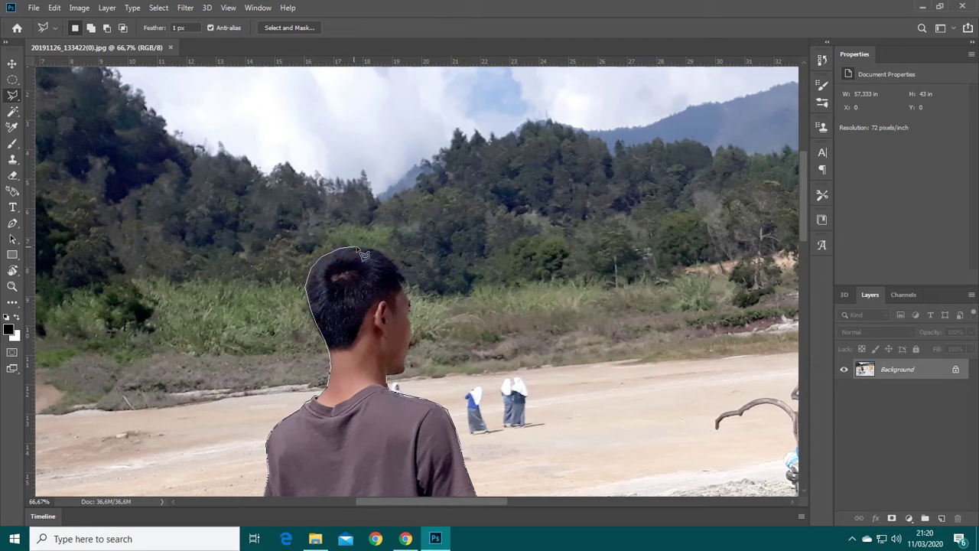
{"action": "left_click", "coordinate": [404, 287]}
{"action": "double_click", "coordinate": [395, 377]}
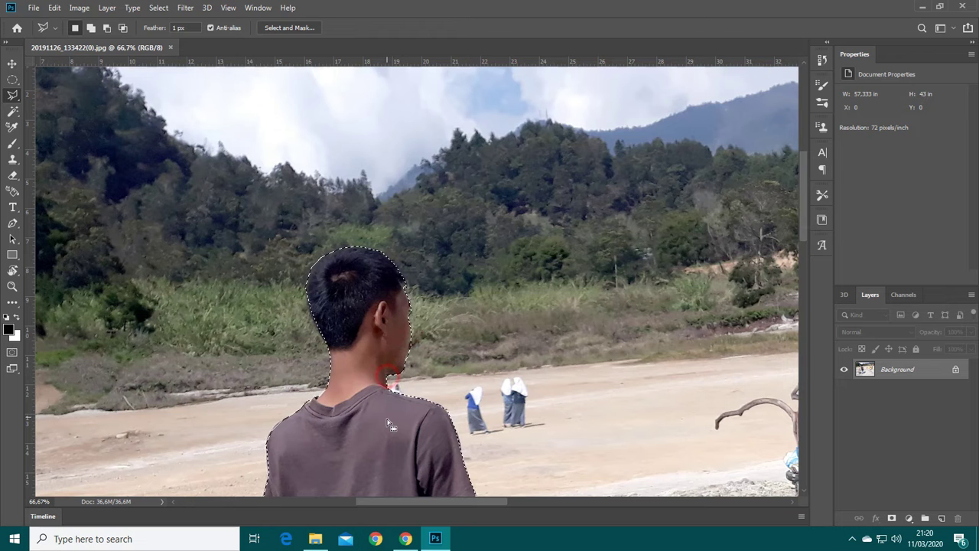
- Set the lasso feather to 2 px and copy the selected man from the Background onto a new layer
{"action": "key", "text": "z"}
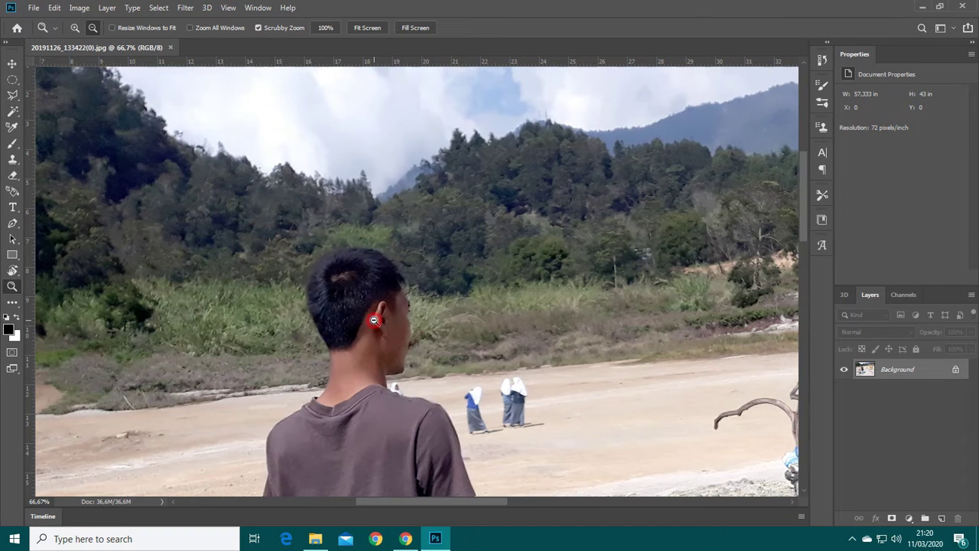
{"action": "left_click", "coordinate": [376, 323], "text": "alt"}
{"action": "left_click", "coordinate": [373, 320], "text": "alt"}
{"action": "left_click", "coordinate": [374, 320], "text": "alt"}
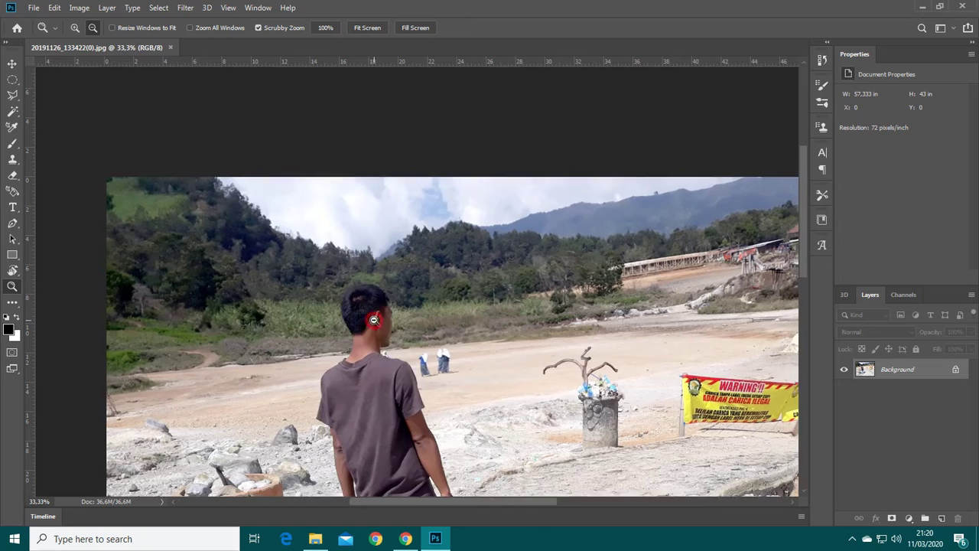
{"action": "left_click_drag", "start_coordinate": [379, 389], "coordinate": [350, 230]}
{"action": "key", "text": "l"}
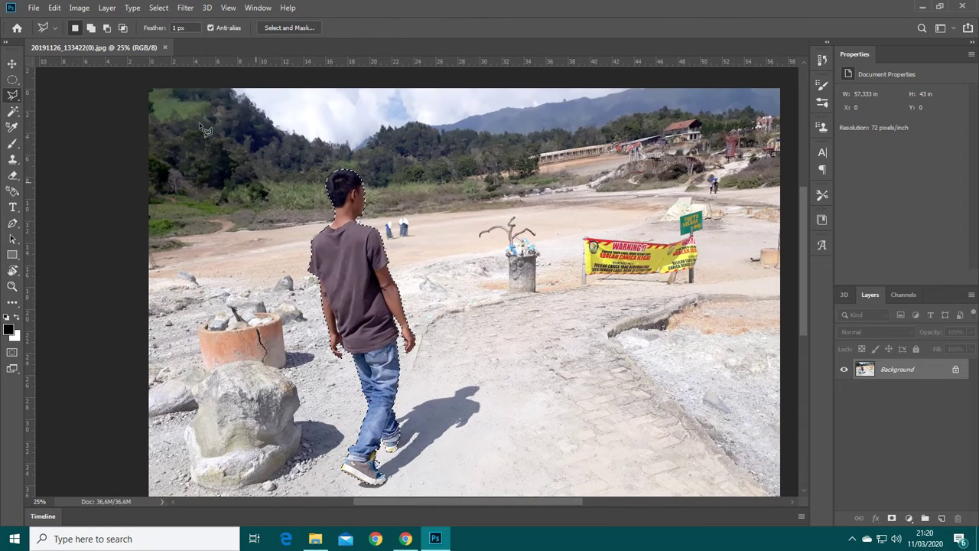
{"action": "type", "text": "2"}
{"action": "left_click", "coordinate": [377, 281]}
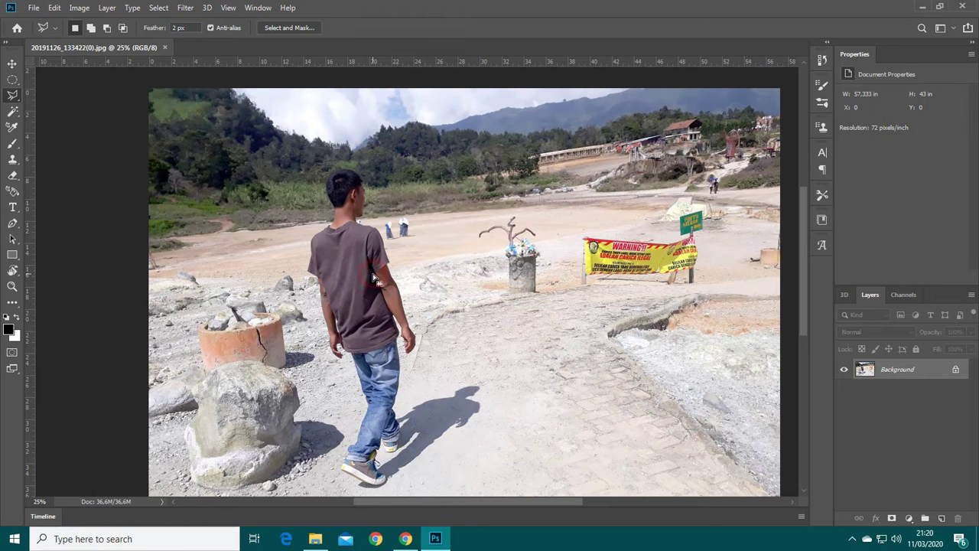
{"action": "key", "text": "ctrl+z"}
{"action": "left_click_drag", "start_coordinate": [894, 371], "coordinate": [892, 367]}
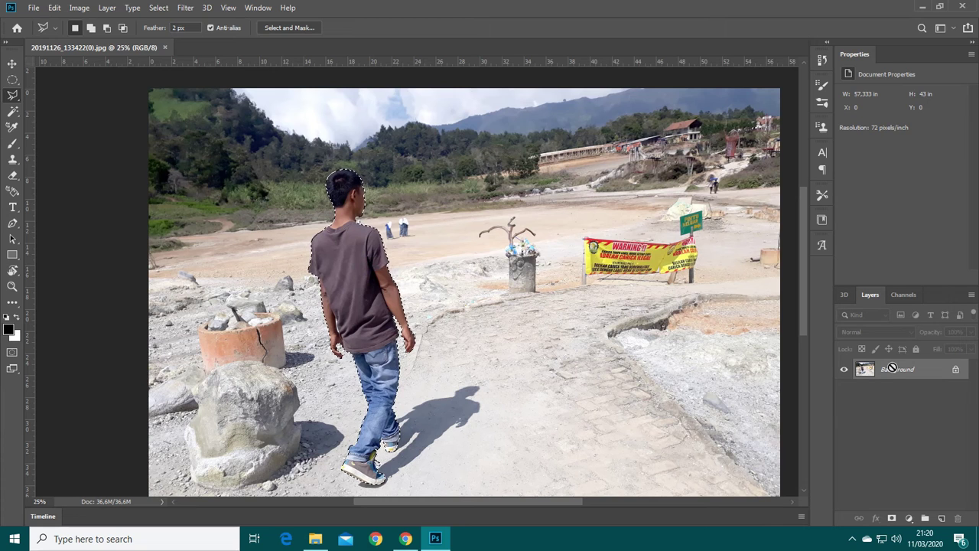
{"action": "key", "text": "ctrl+j"}
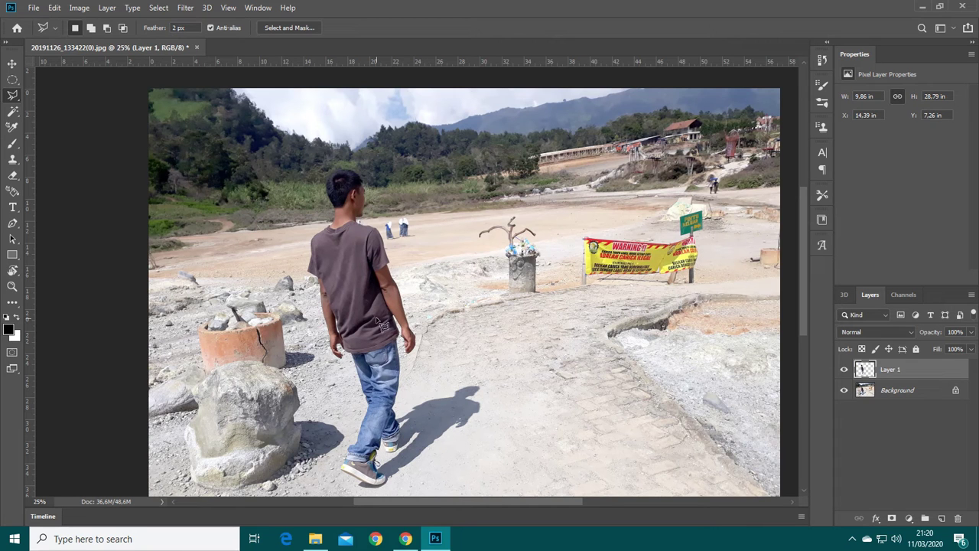
- Move the copied man to the right of the original and rotate him slightly clockwise with Free Transform
{"action": "key", "text": "v"}
{"action": "left_click_drag", "start_coordinate": [354, 282], "coordinate": [438, 277]}
{"action": "key", "text": "ctrl+t"}
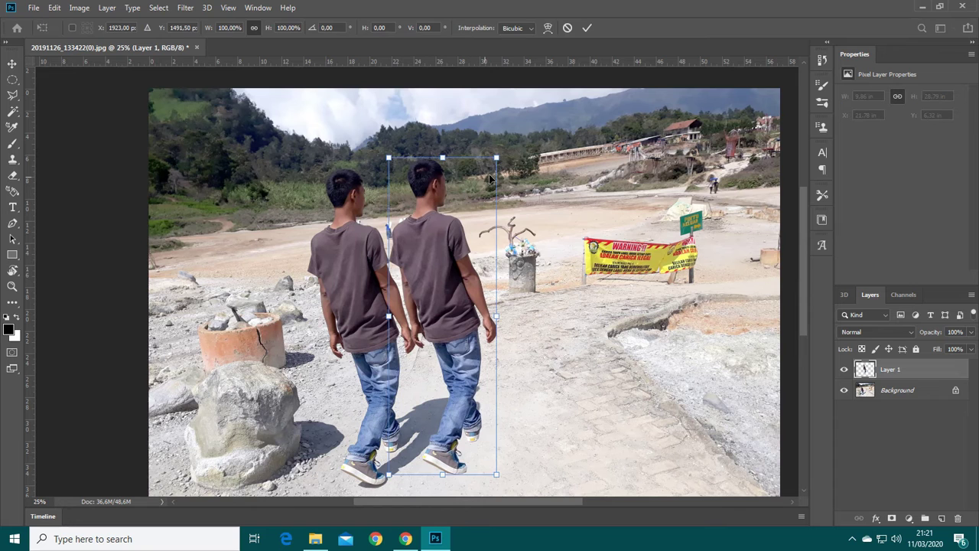
{"action": "left_click_drag", "start_coordinate": [506, 165], "coordinate": [518, 175]}
{"action": "key", "text": "Return"}
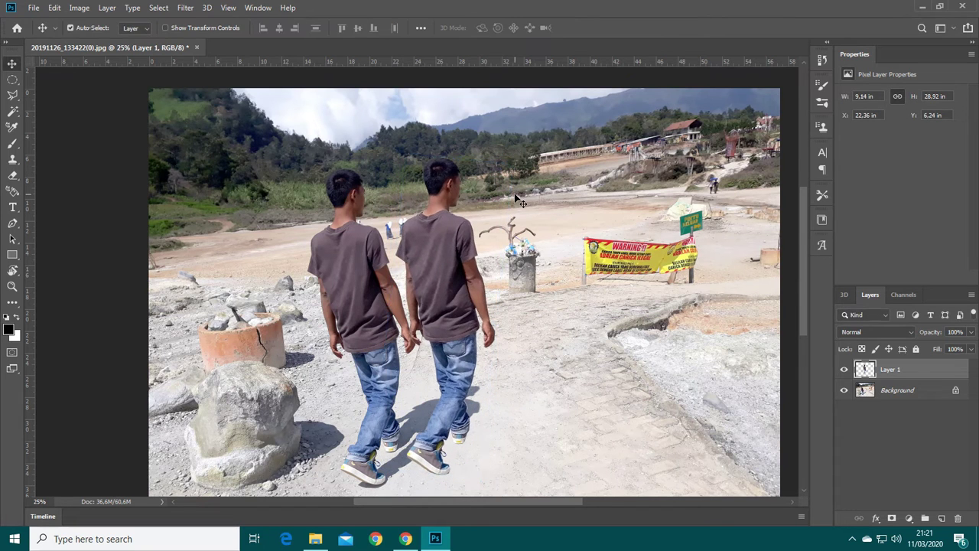
- Target the Background layer, choose the Orange, Yellow, Orange gradient preset and remove its middle yellow stop
{"action": "left_click", "coordinate": [905, 395]}
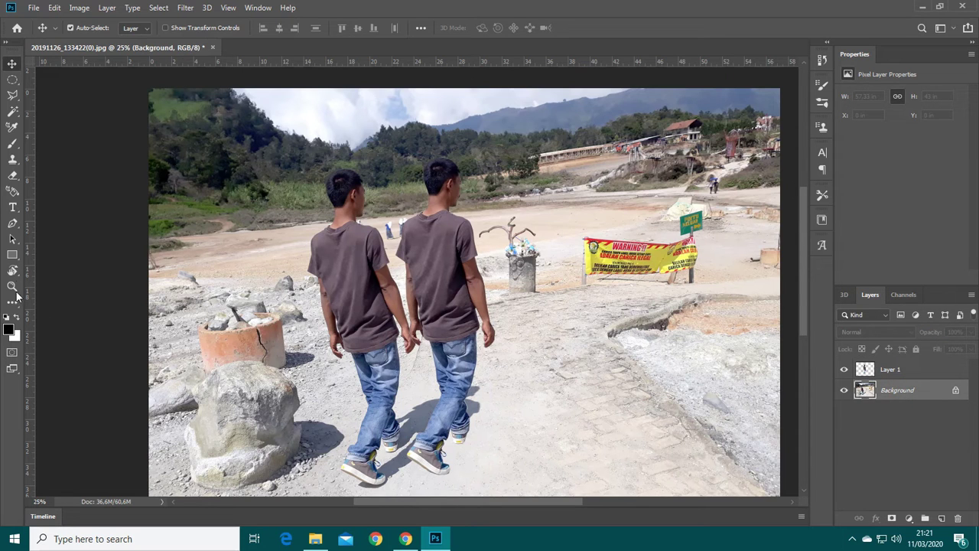
{"action": "key", "text": "g"}
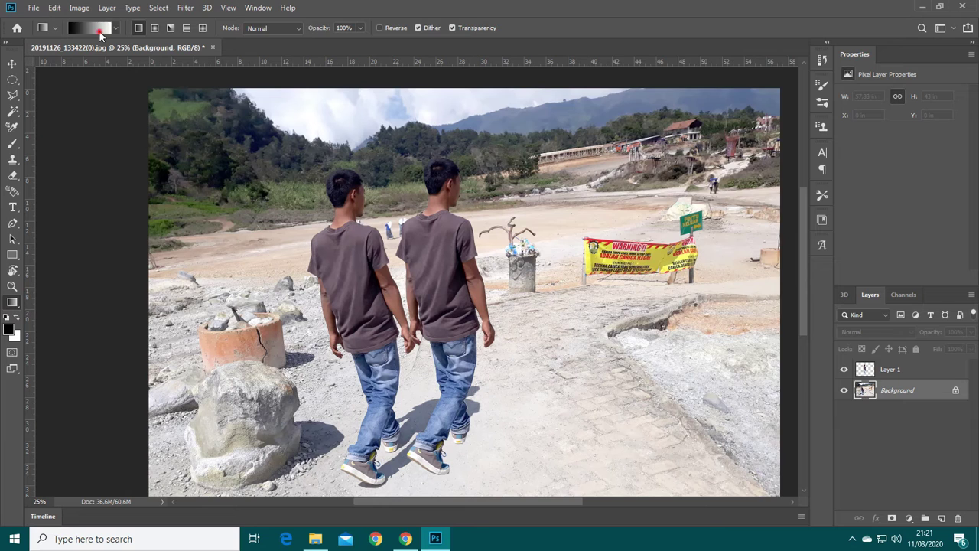
{"action": "left_click", "coordinate": [100, 31]}
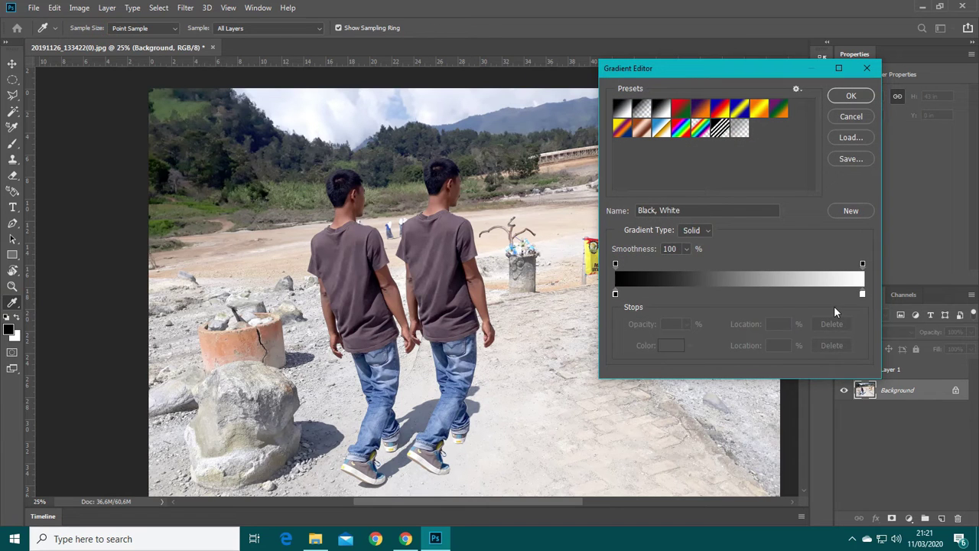
{"action": "left_click", "coordinate": [761, 111]}
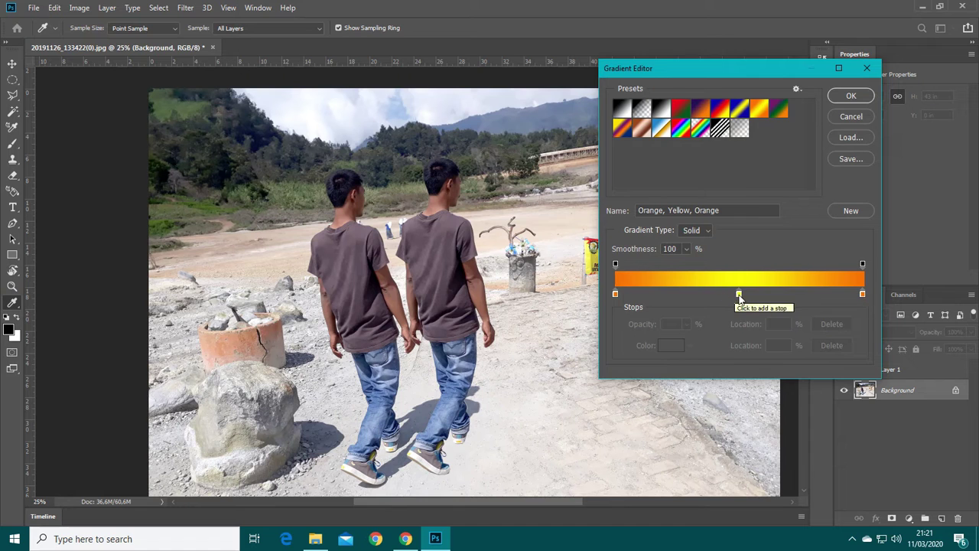
{"action": "left_click_drag", "start_coordinate": [738, 293], "coordinate": [728, 306]}
- Set the gradient's starting colour stop to dark brown #8a3e06 and accept the edited gradient
{"action": "left_click", "coordinate": [616, 294]}
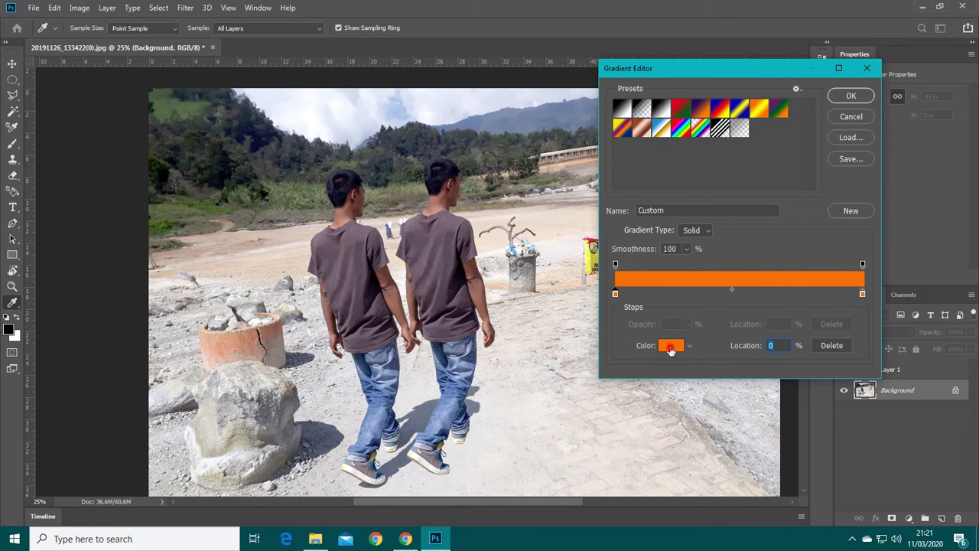
{"action": "left_click", "coordinate": [671, 345]}
{"action": "left_click_drag", "start_coordinate": [735, 178], "coordinate": [752, 166]}
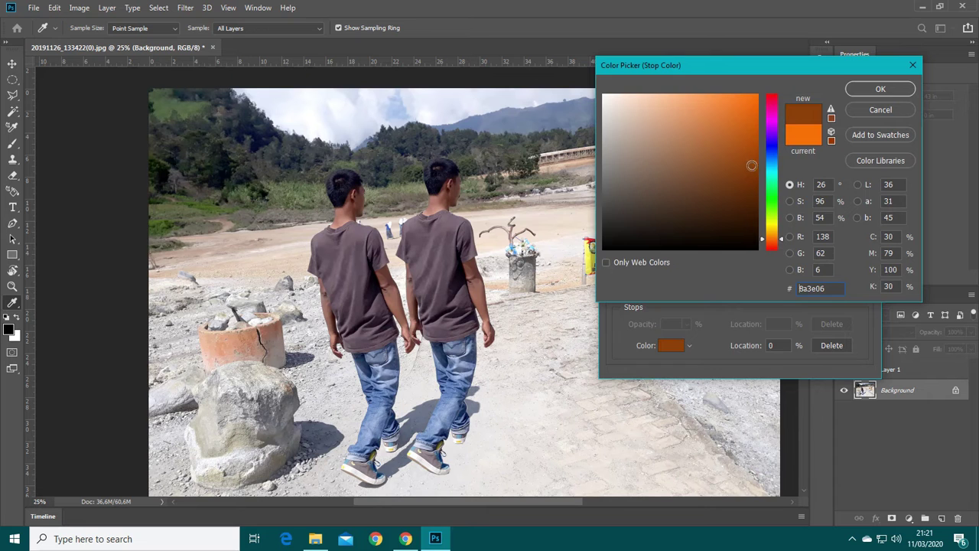
{"action": "left_click", "coordinate": [876, 90]}
{"action": "left_click", "coordinate": [847, 97]}
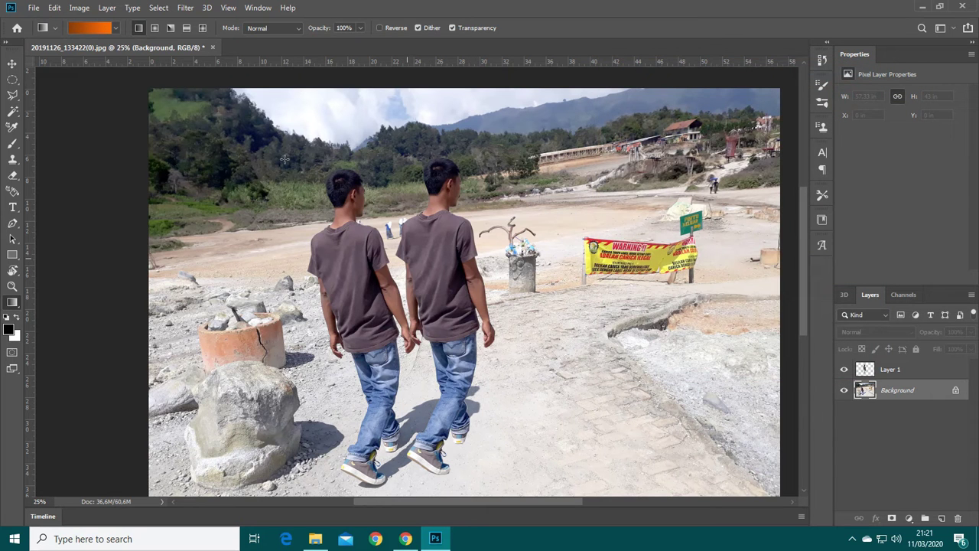
- Switch the gradient to radial, try it on the Background layer from the centre to the right edge, and undo that fill
{"action": "left_click", "coordinate": [154, 28]}
{"action": "left_click_drag", "start_coordinate": [473, 314], "coordinate": [779, 315]}
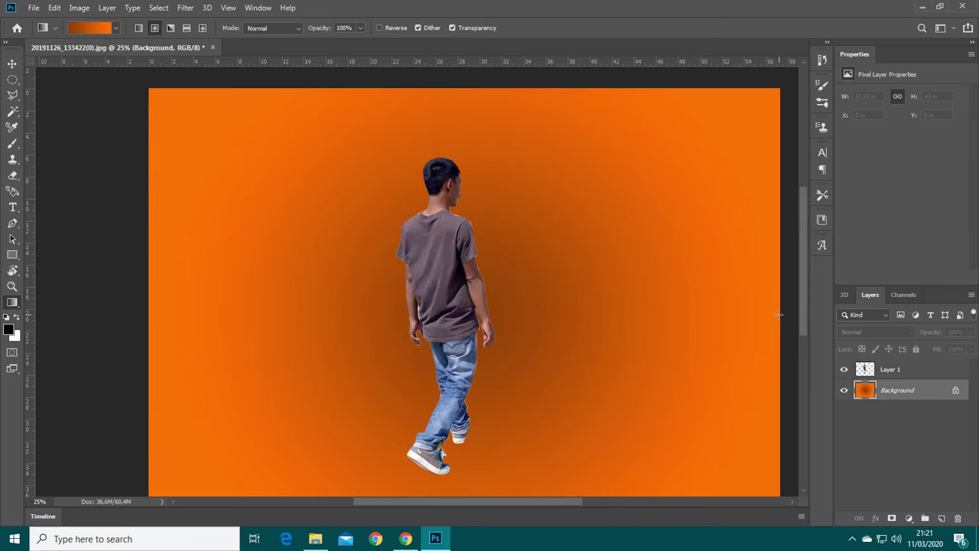
{"action": "key", "text": "ctrl+z"}
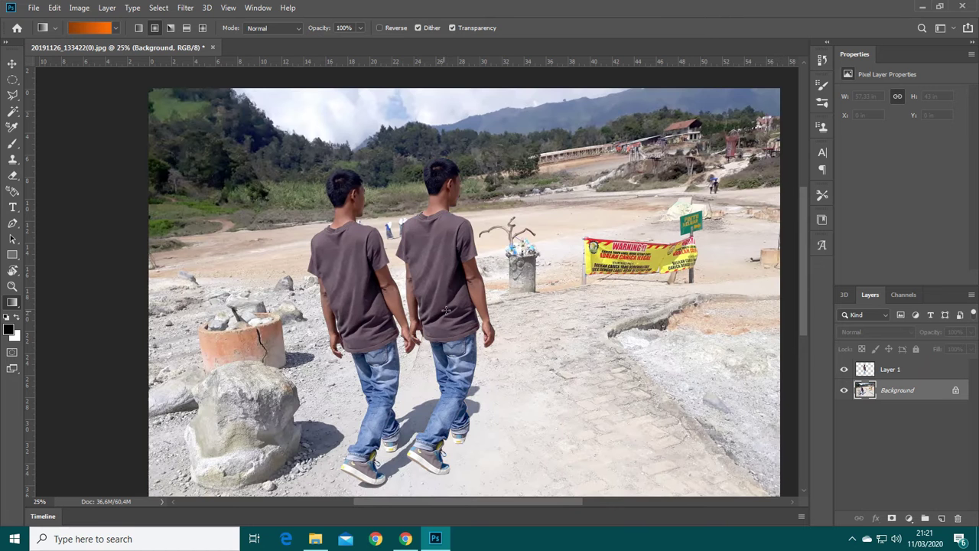
- Change the gradient's starting colour stop to a darker brown, #4e2201, and accept the edited gradient
{"action": "left_click", "coordinate": [86, 31]}
{"action": "left_click", "coordinate": [616, 294]}
{"action": "left_click", "coordinate": [671, 345]}
{"action": "left_click_drag", "start_coordinate": [735, 195], "coordinate": [758, 202]}
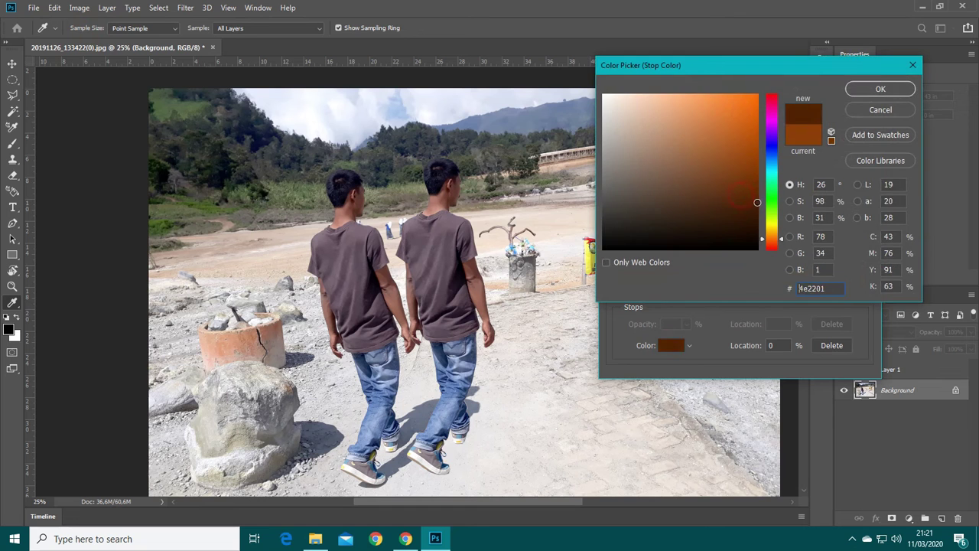
{"action": "left_click", "coordinate": [878, 89]}
{"action": "left_click", "coordinate": [860, 99]}
- Fill the Background layer with the dark-brown-to-orange radial gradient from the centre to the right edge
{"action": "left_click", "coordinate": [13, 303]}
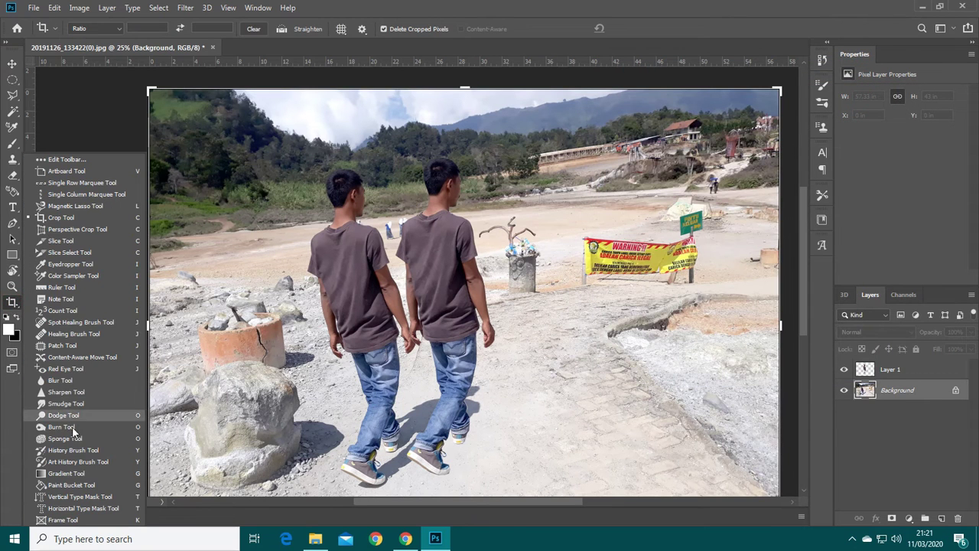
{"action": "left_click", "coordinate": [67, 473]}
{"action": "left_click_drag", "start_coordinate": [476, 300], "coordinate": [775, 305]}
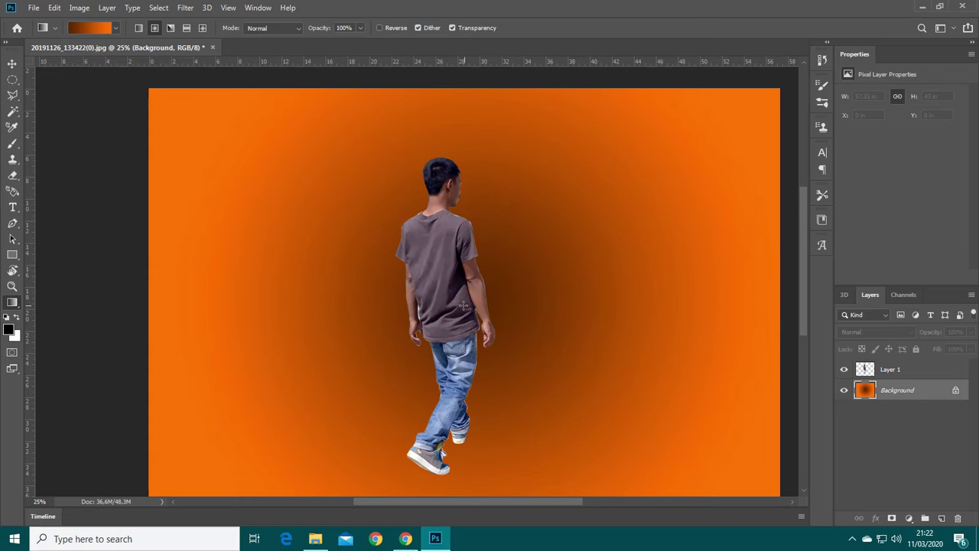
{"action": "left_click_drag", "start_coordinate": [455, 314], "coordinate": [780, 304]}
{"action": "left_click", "coordinate": [89, 28]}
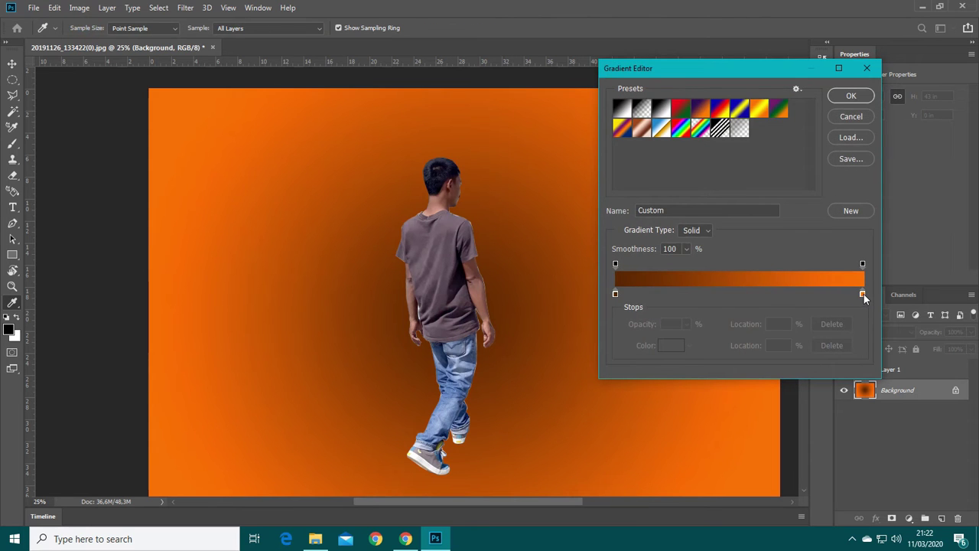
{"action": "left_click", "coordinate": [857, 118]}
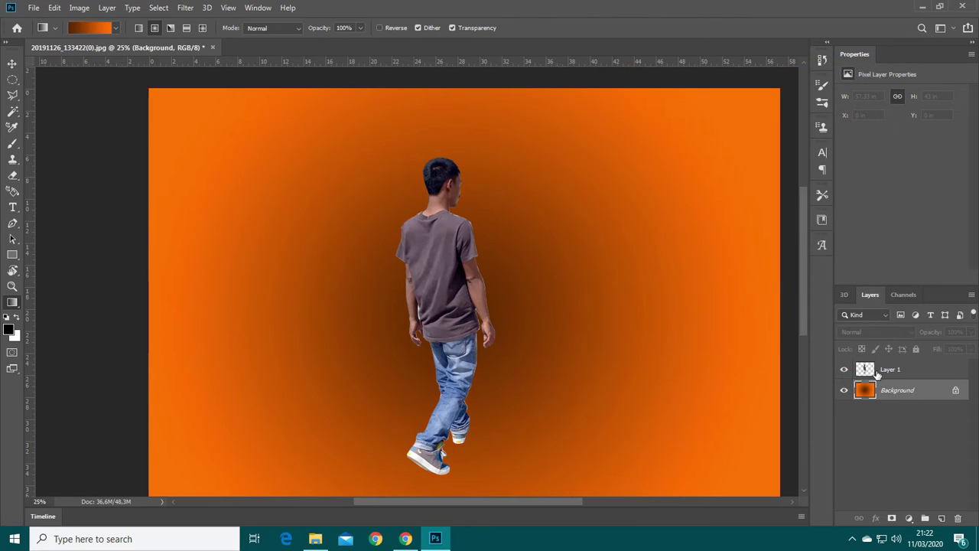
{"action": "left_click", "coordinate": [894, 373]}
{"action": "left_click", "coordinate": [895, 392]}
- Swap the gradient's stops to start orange and end dark brown, and refill the Background layer radially from the centre
{"action": "left_click", "coordinate": [97, 27]}
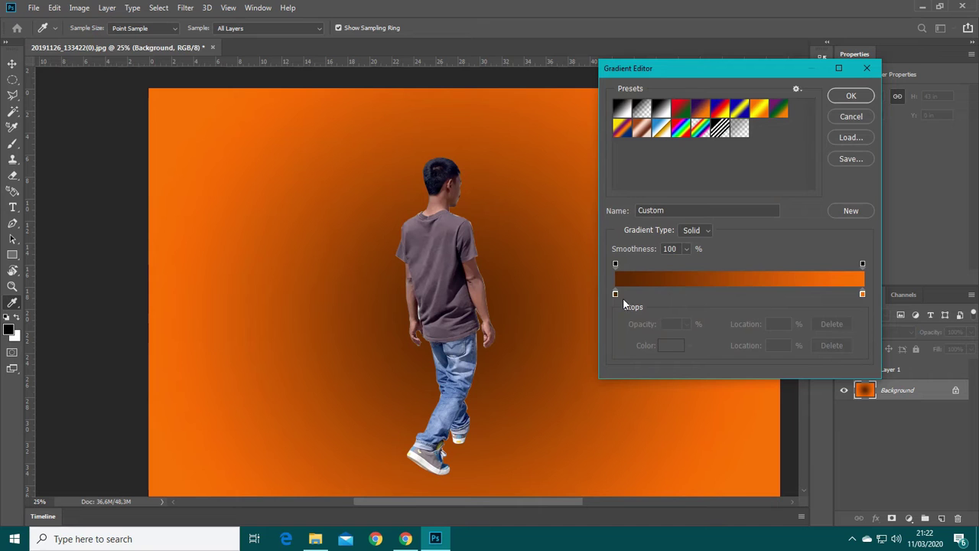
{"action": "left_click_drag", "start_coordinate": [616, 293], "coordinate": [803, 300]}
{"action": "left_click_drag", "start_coordinate": [862, 294], "coordinate": [608, 298]}
{"action": "left_click_drag", "start_coordinate": [800, 294], "coordinate": [864, 296]}
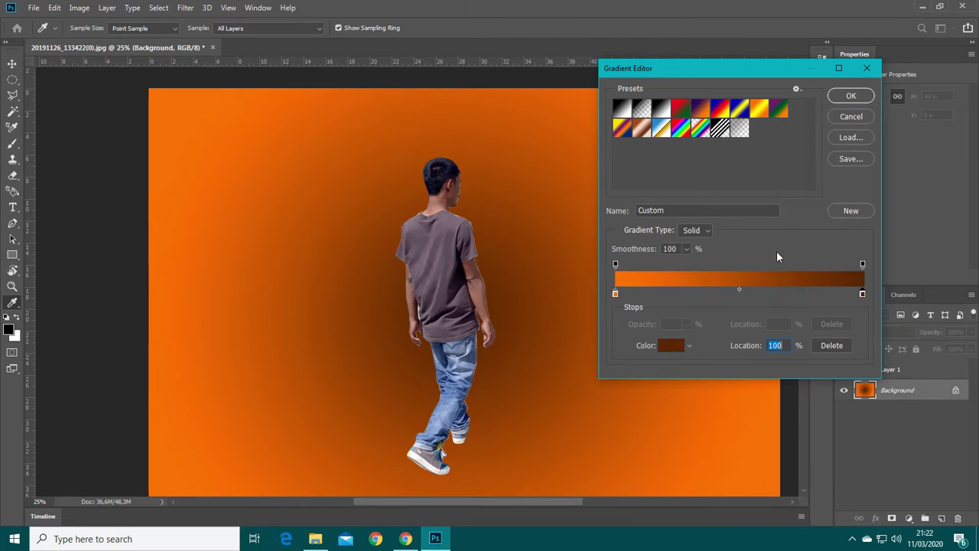
{"action": "left_click", "coordinate": [851, 97]}
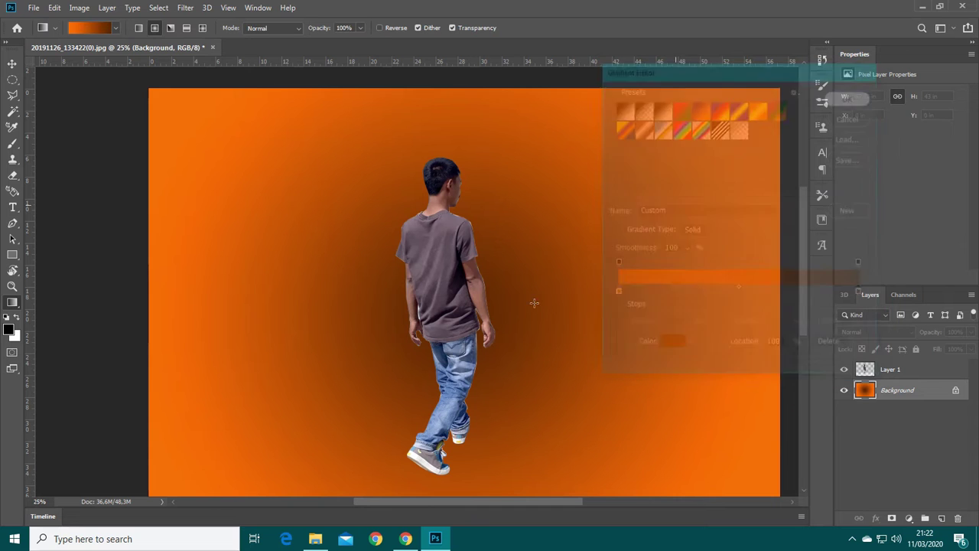
{"action": "left_click_drag", "start_coordinate": [723, 309], "coordinate": [779, 312]}
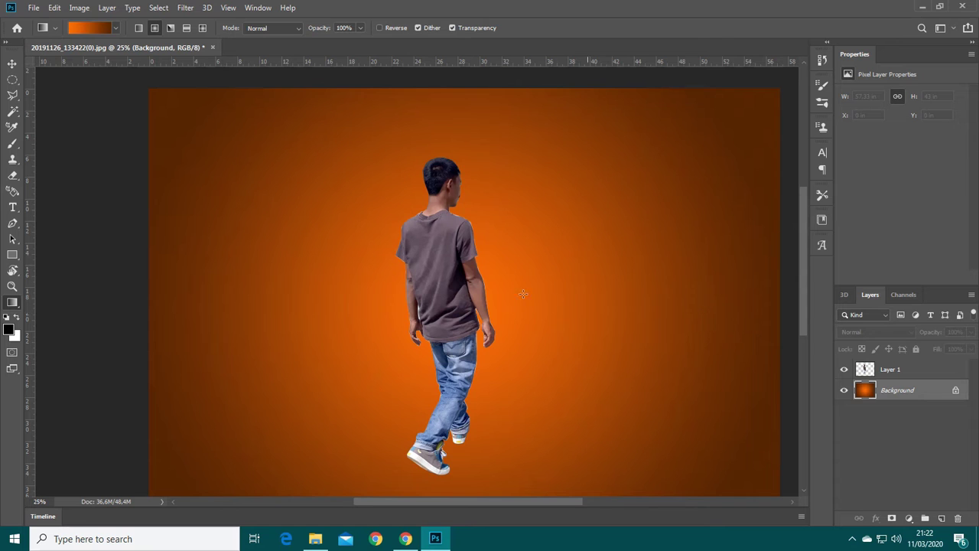
- Duplicate Layer 1, hide the copy and make the original Layer 1 active
{"action": "left_click", "coordinate": [12, 64]}
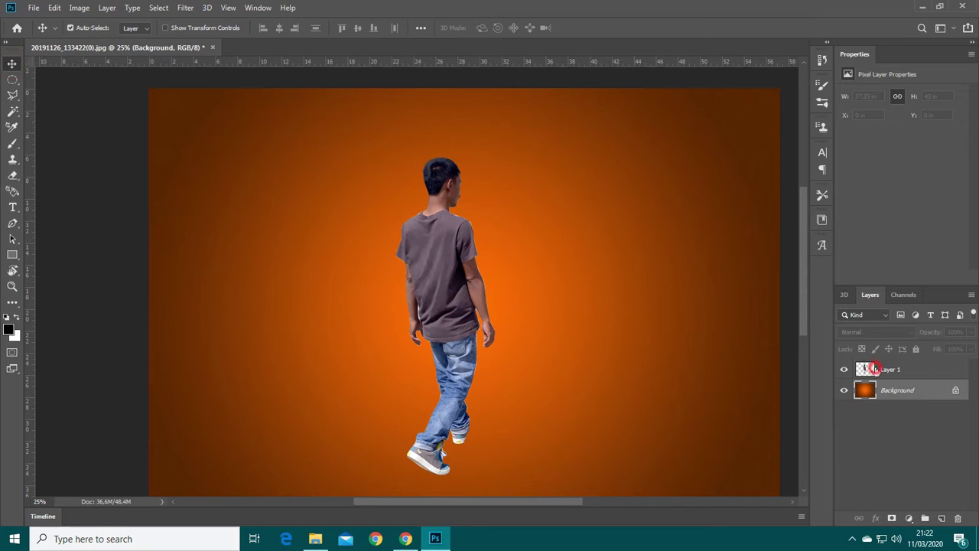
{"action": "left_click", "coordinate": [875, 368]}
{"action": "key", "text": "ctrl+j"}
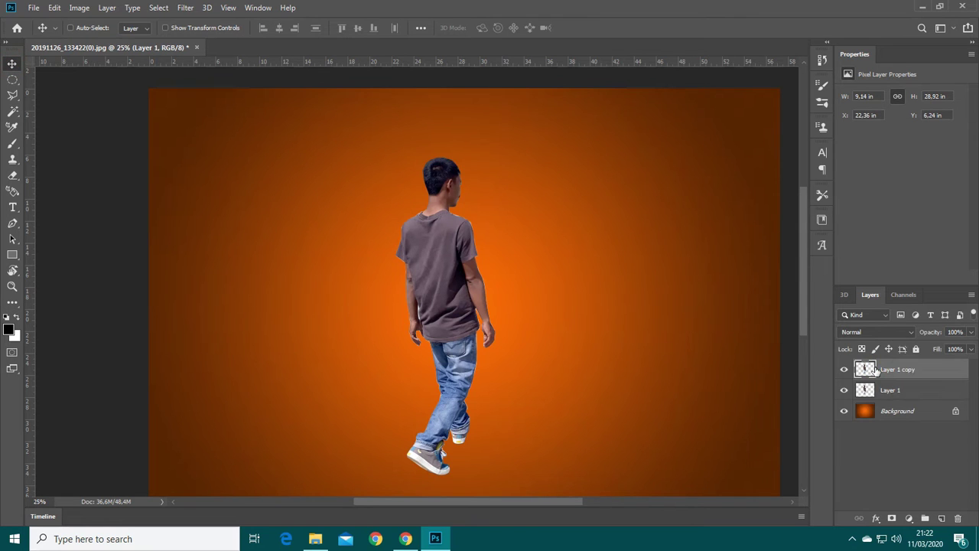
{"action": "left_click", "coordinate": [844, 370]}
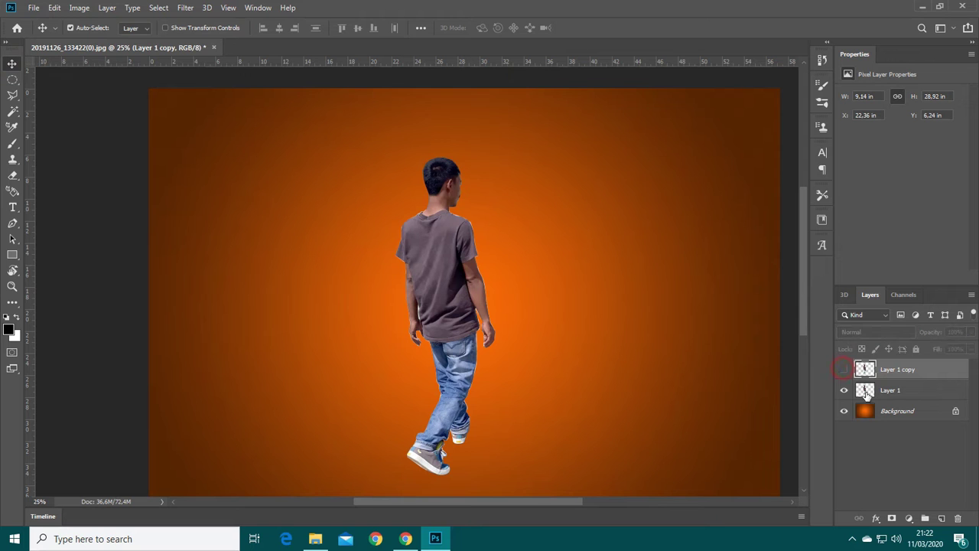
{"action": "left_click", "coordinate": [904, 392]}
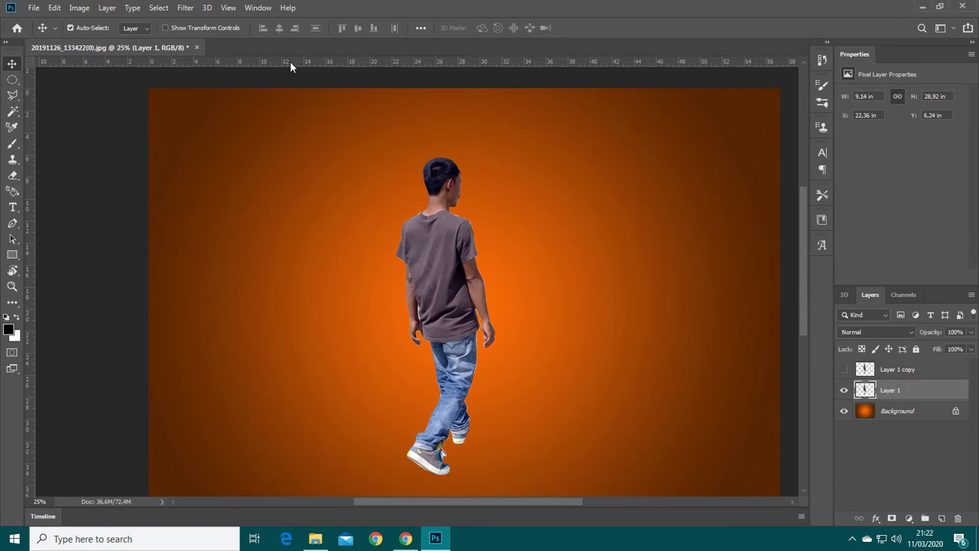
- Open Liquify on Layer 1 and pull the back of the man's shirt and his left arm outward with the size 500 warp brush
{"action": "left_click", "coordinate": [184, 9]}
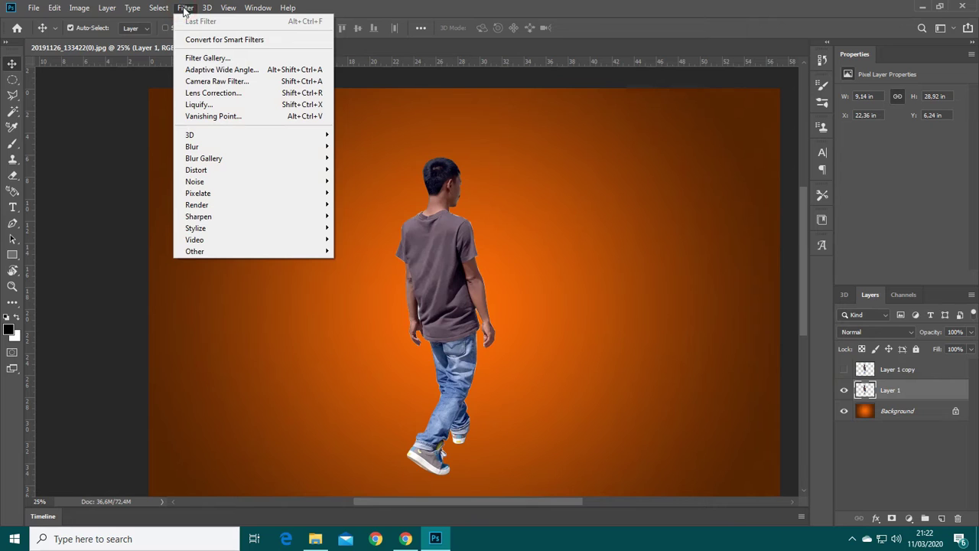
{"action": "left_click", "coordinate": [205, 105]}
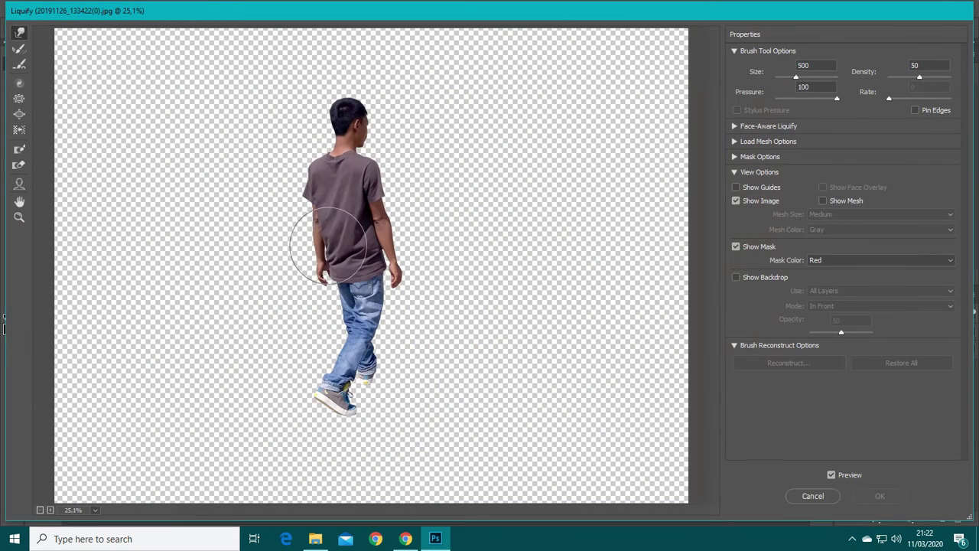
{"action": "mouse_move", "coordinate": [325, 245]}
{"action": "left_mouse_down"}
{"action": "mouse_move", "coordinate": [275, 241]}
{"action": "mouse_move", "coordinate": [287, 200]}
{"action": "mouse_move", "coordinate": [254, 186]}
{"action": "mouse_move", "coordinate": [289, 160]}
{"action": "mouse_move", "coordinate": [240, 135]}
{"action": "left_mouse_up"}
{"action": "mouse_move", "coordinate": [298, 141]}
{"action": "left_mouse_down"}
{"action": "mouse_move", "coordinate": [282, 126]}
{"action": "mouse_move", "coordinate": [273, 141]}
{"action": "left_mouse_up"}
{"action": "mouse_move", "coordinate": [332, 279]}
{"action": "left_mouse_down"}
{"action": "mouse_move", "coordinate": [286, 274]}
{"action": "mouse_move", "coordinate": [280, 282]}
{"action": "left_mouse_up"}
{"action": "left_click_drag", "start_coordinate": [307, 239], "coordinate": [261, 207]}
{"action": "left_click_drag", "start_coordinate": [321, 150], "coordinate": [293, 121]}
{"action": "left_click_drag", "start_coordinate": [271, 184], "coordinate": [241, 173]}
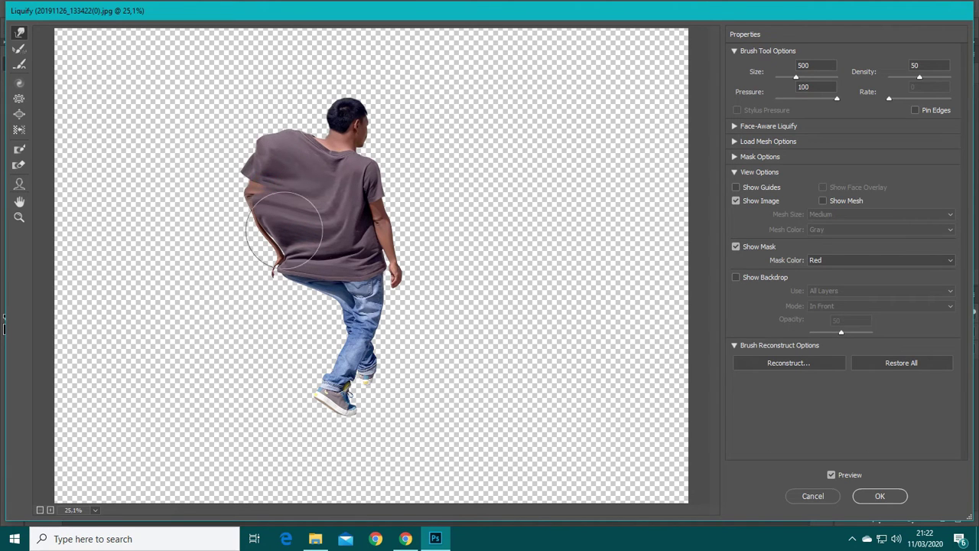
- Stretch the shirt and the upper jeans further out behind the man and apply the Liquify distortion
{"action": "left_click_drag", "start_coordinate": [285, 229], "coordinate": [244, 263]}
{"action": "mouse_move", "coordinate": [277, 230]}
{"action": "left_mouse_down"}
{"action": "mouse_move", "coordinate": [214, 205]}
{"action": "mouse_move", "coordinate": [251, 183]}
{"action": "mouse_move", "coordinate": [218, 161]}
{"action": "left_mouse_up"}
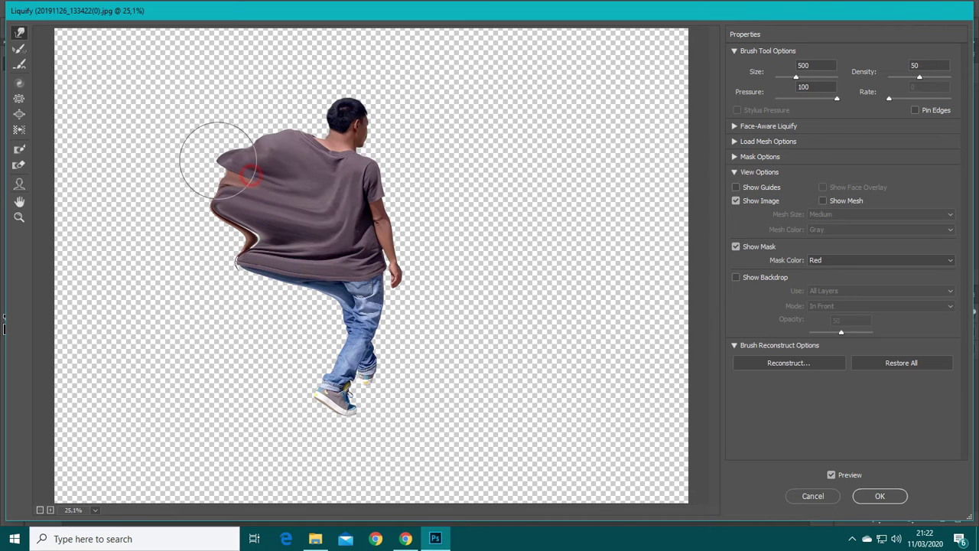
{"action": "mouse_move", "coordinate": [328, 316]}
{"action": "left_mouse_down"}
{"action": "mouse_move", "coordinate": [271, 318]}
{"action": "mouse_move", "coordinate": [322, 312]}
{"action": "mouse_move", "coordinate": [267, 319]}
{"action": "mouse_move", "coordinate": [312, 321]}
{"action": "left_mouse_up"}
{"action": "left_click_drag", "start_coordinate": [293, 282], "coordinate": [269, 281]}
{"action": "mouse_move", "coordinate": [306, 136]}
{"action": "left_mouse_down"}
{"action": "mouse_move", "coordinate": [280, 115]}
{"action": "mouse_move", "coordinate": [263, 177]}
{"action": "mouse_move", "coordinate": [218, 135]}
{"action": "left_mouse_up"}
{"action": "left_click_drag", "start_coordinate": [260, 243], "coordinate": [207, 240]}
{"action": "left_click", "coordinate": [880, 496]}
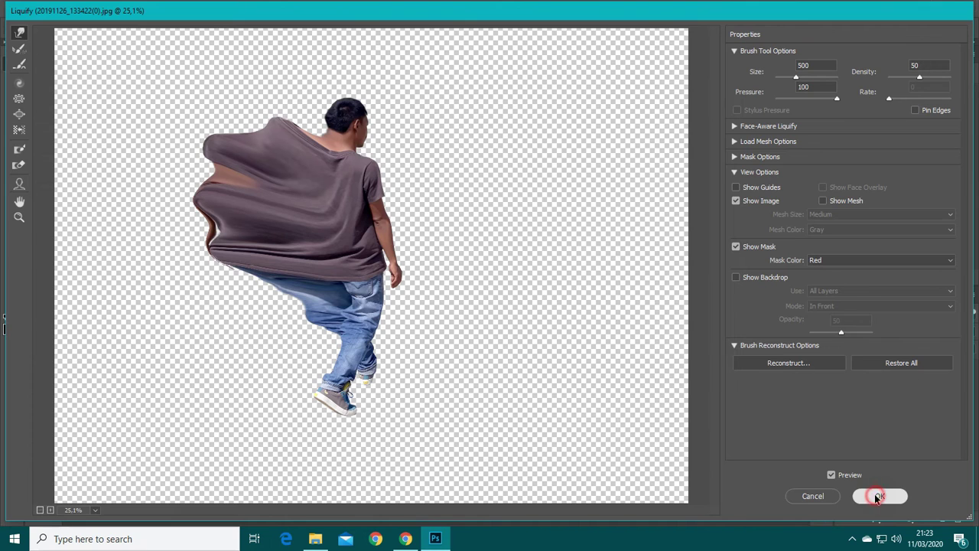
- Add a layer mask to Layer 1 and invert it to black to hide the stretched man
{"action": "key", "text": "z"}
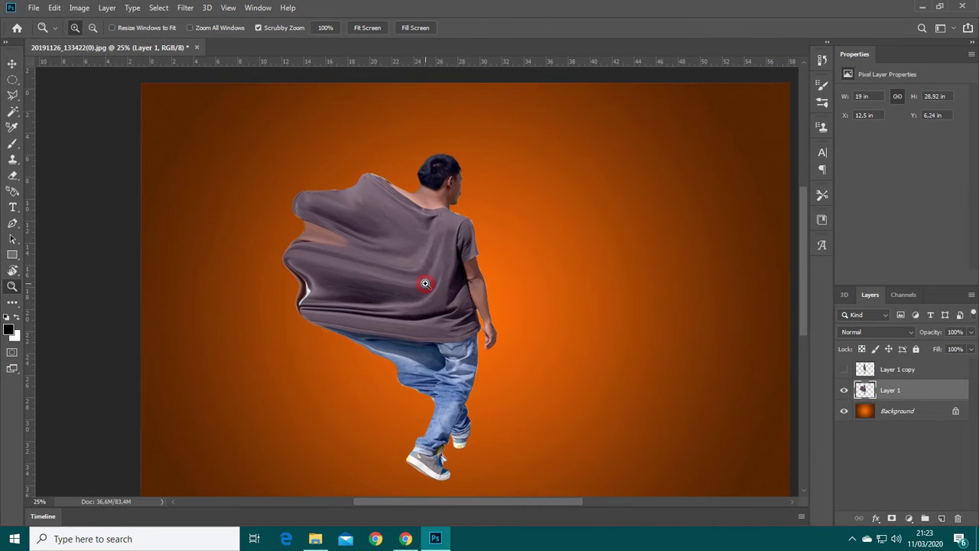
{"action": "left_click", "coordinate": [425, 286]}
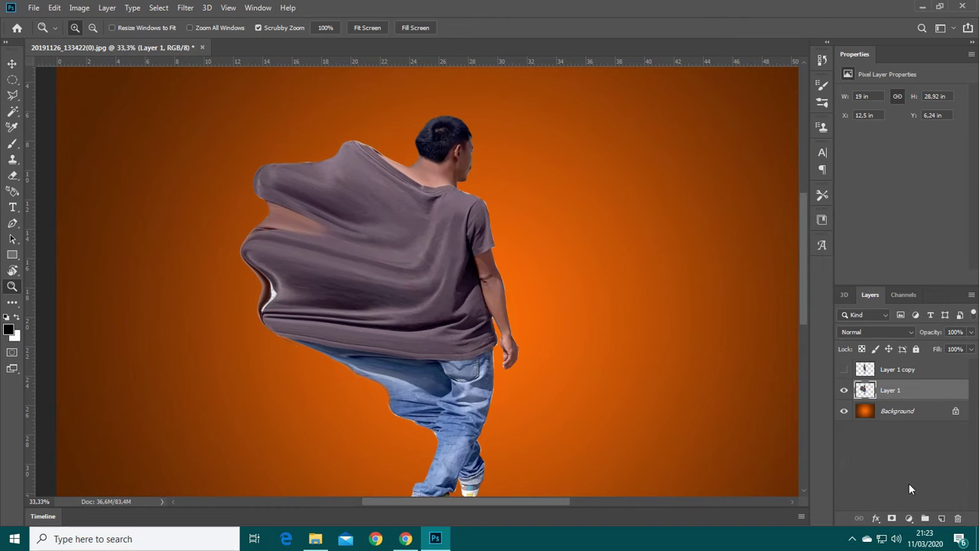
{"action": "left_click", "coordinate": [892, 517]}
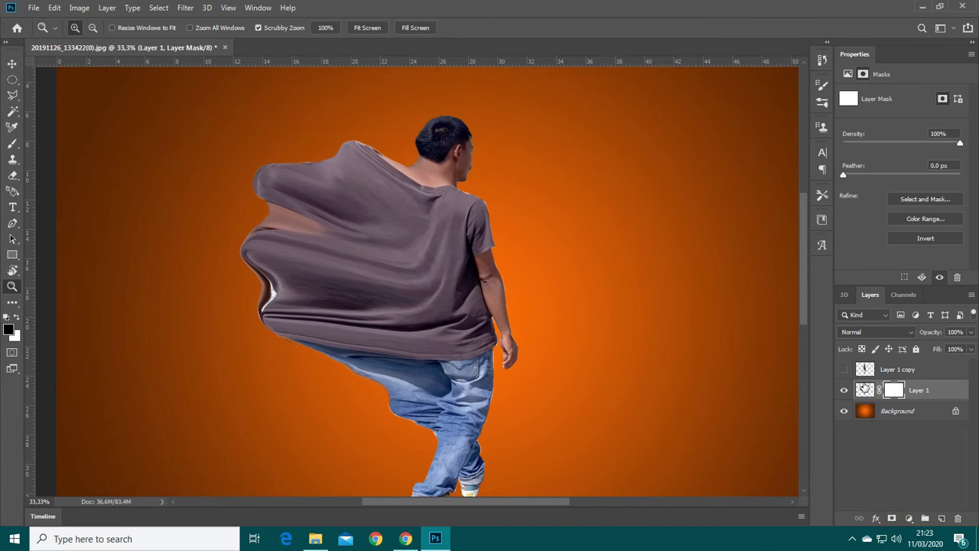
{"action": "key", "text": "ctrl+i"}
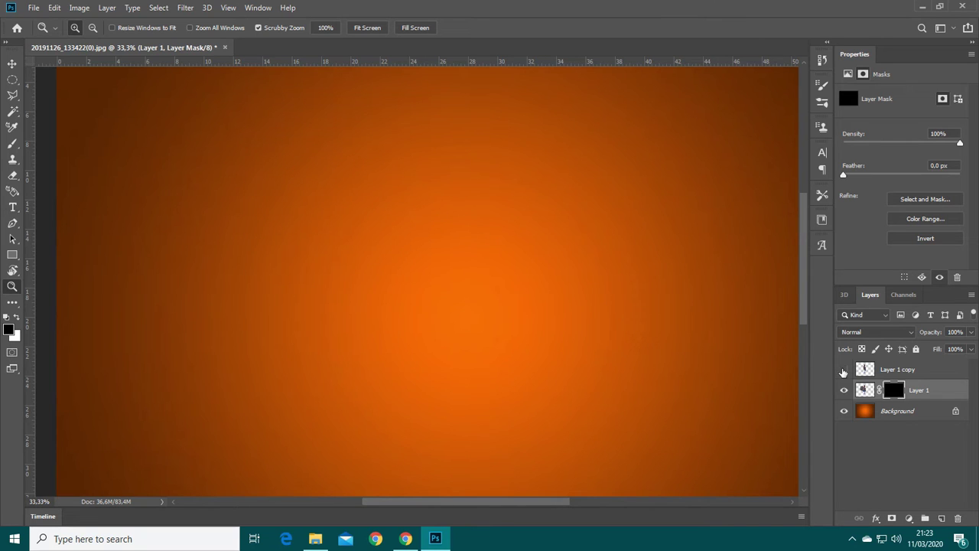
- Show Layer 1 copy again and add a white layer mask to it
{"action": "left_click", "coordinate": [845, 370]}
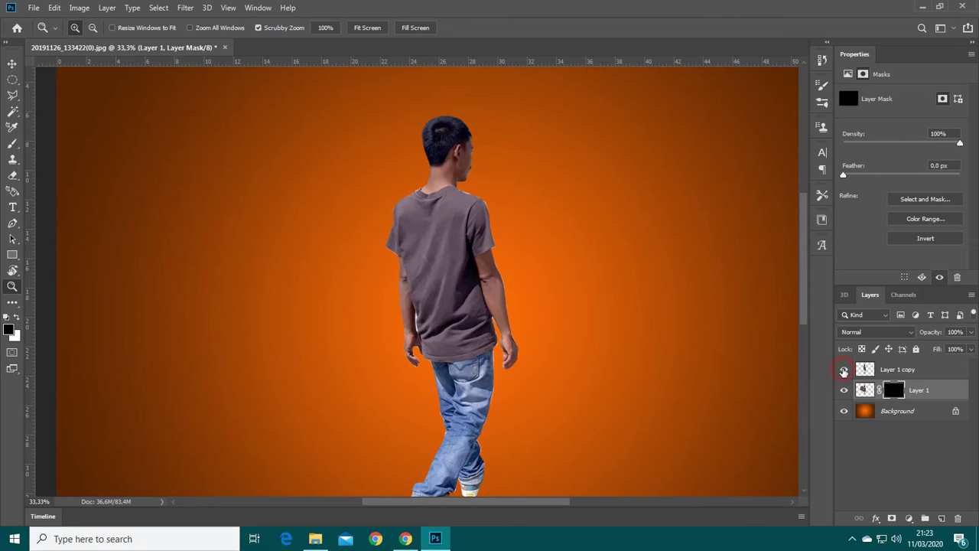
{"action": "left_click", "coordinate": [892, 371]}
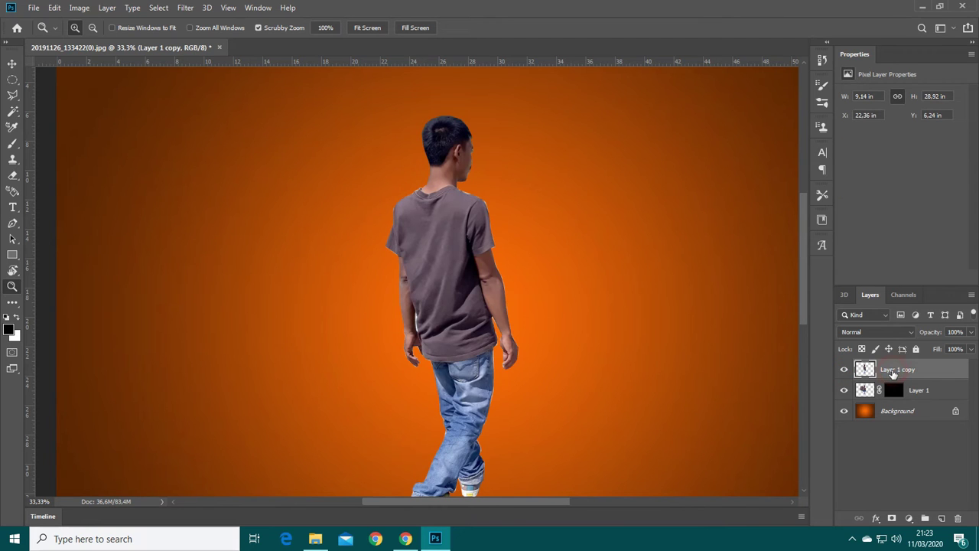
{"action": "left_click", "coordinate": [891, 519]}
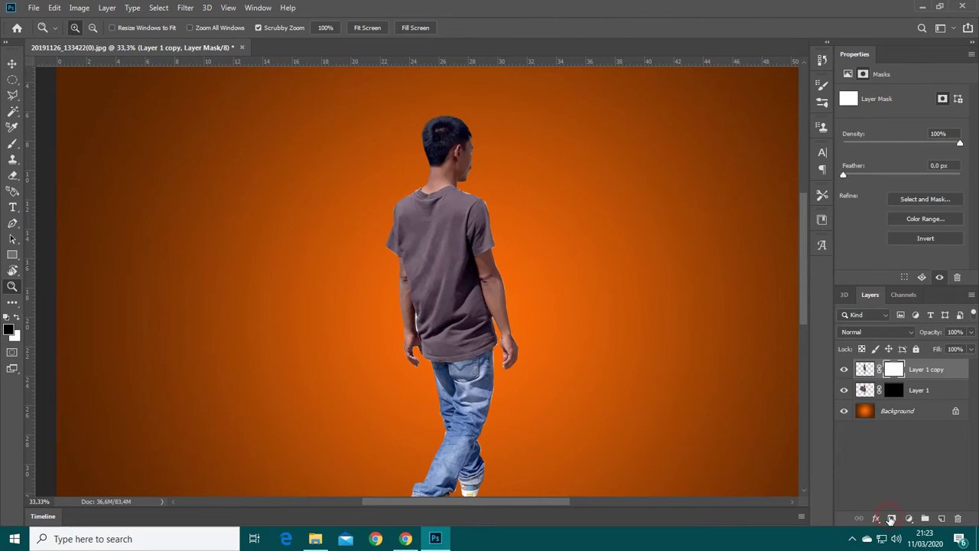
- Choose the Smoke 20 brush for the Layer 1 copy mask and set its size to 291 px
{"action": "left_click", "coordinate": [13, 143]}
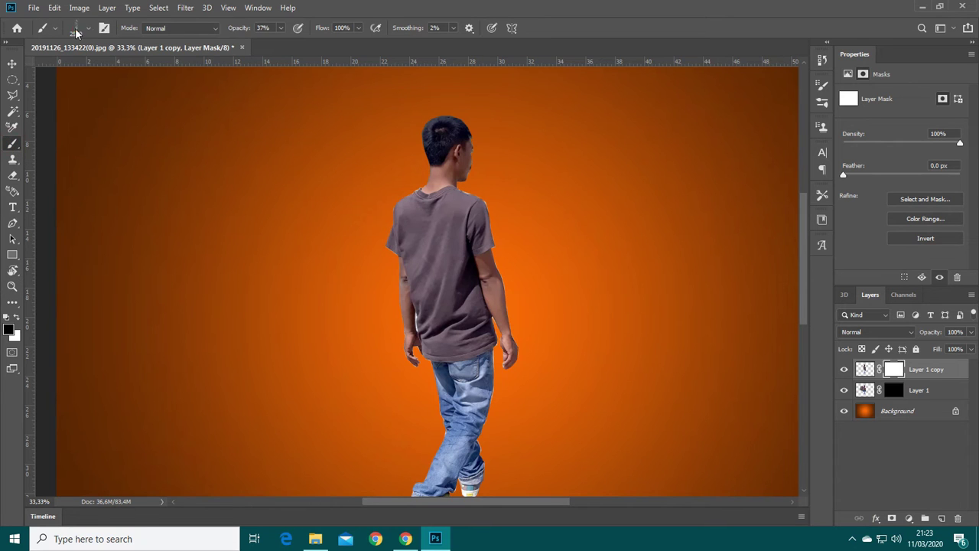
{"action": "left_click", "coordinate": [76, 30]}
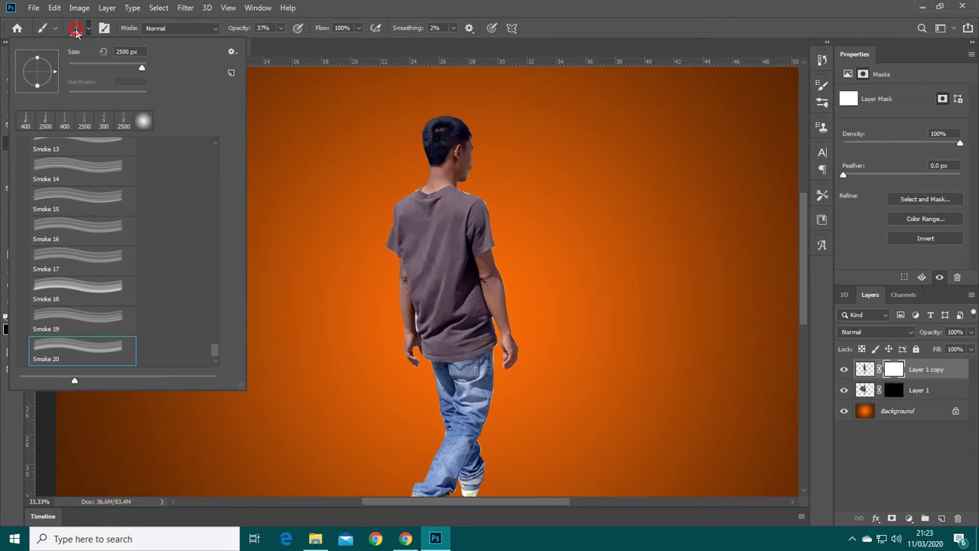
{"action": "left_click", "coordinate": [60, 349]}
{"action": "left_click_drag", "start_coordinate": [142, 70], "coordinate": [94, 70]}
{"action": "left_click", "coordinate": [554, 33]}
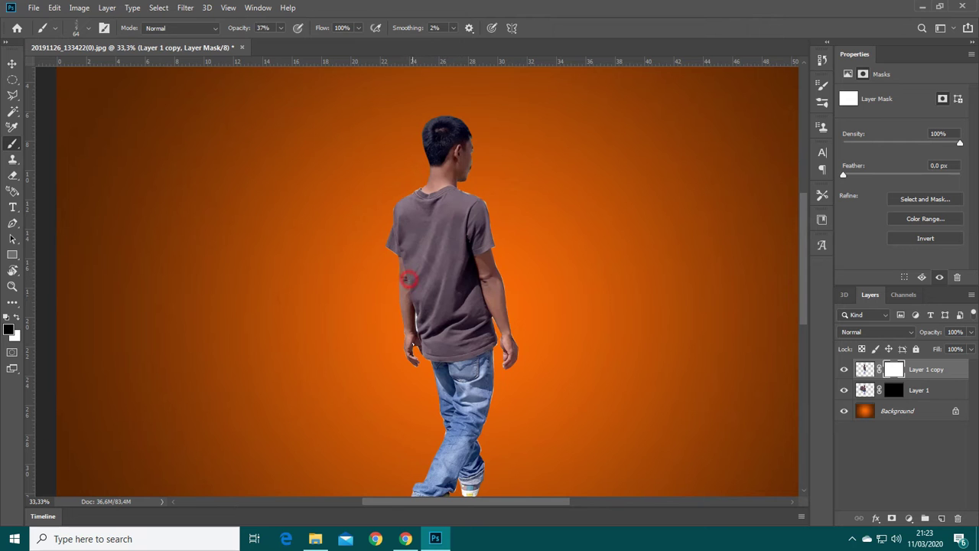
{"action": "left_click", "coordinate": [89, 31]}
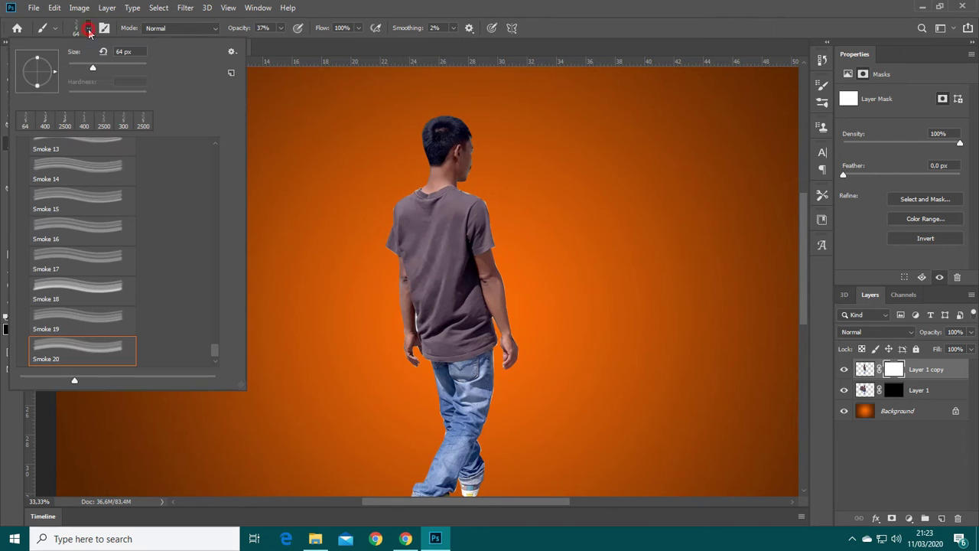
{"action": "left_click_drag", "start_coordinate": [93, 69], "coordinate": [130, 69]}
{"action": "left_click", "coordinate": [408, 312]}
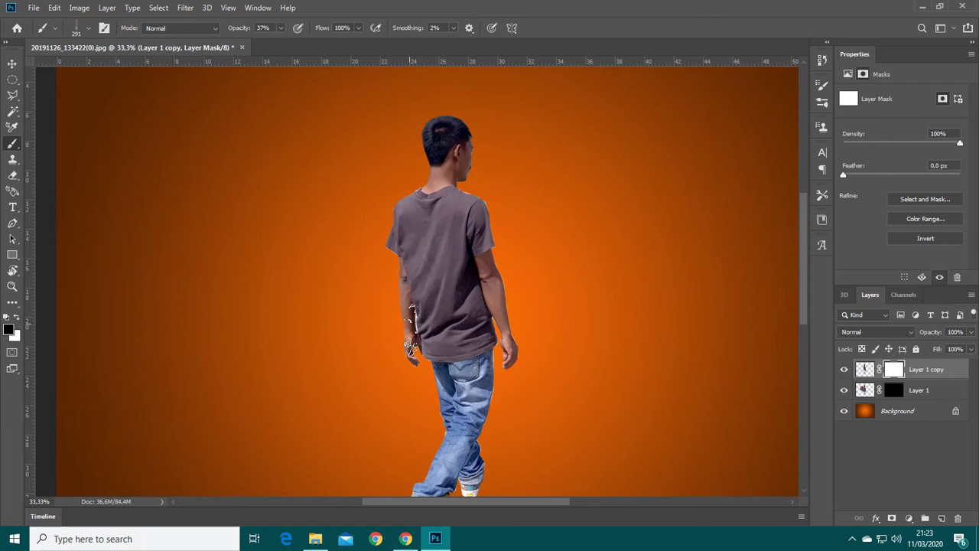
- Set the brush tip angle to -31° and enable Shape Dynamics with 17% angle jitter
{"action": "left_click", "coordinate": [105, 29]}
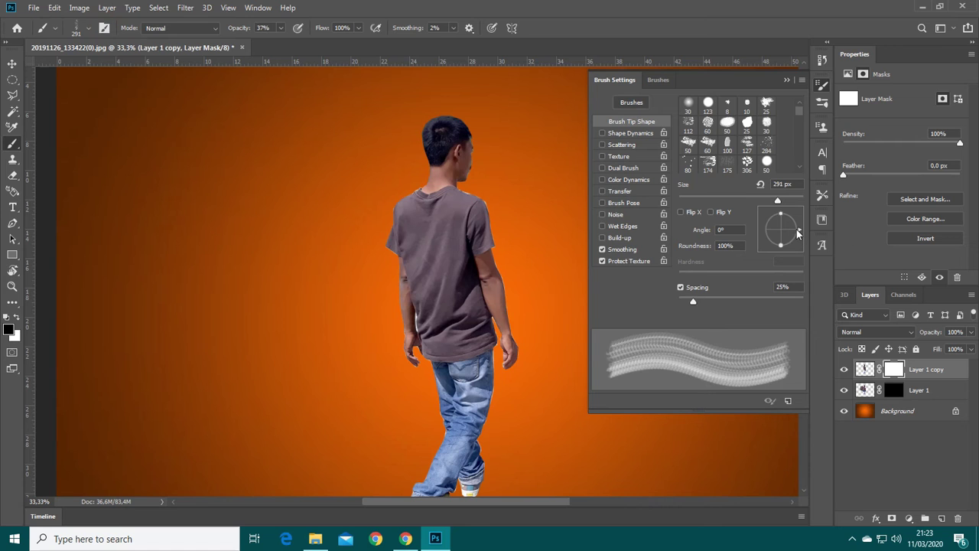
{"action": "left_click_drag", "start_coordinate": [798, 233], "coordinate": [796, 238]}
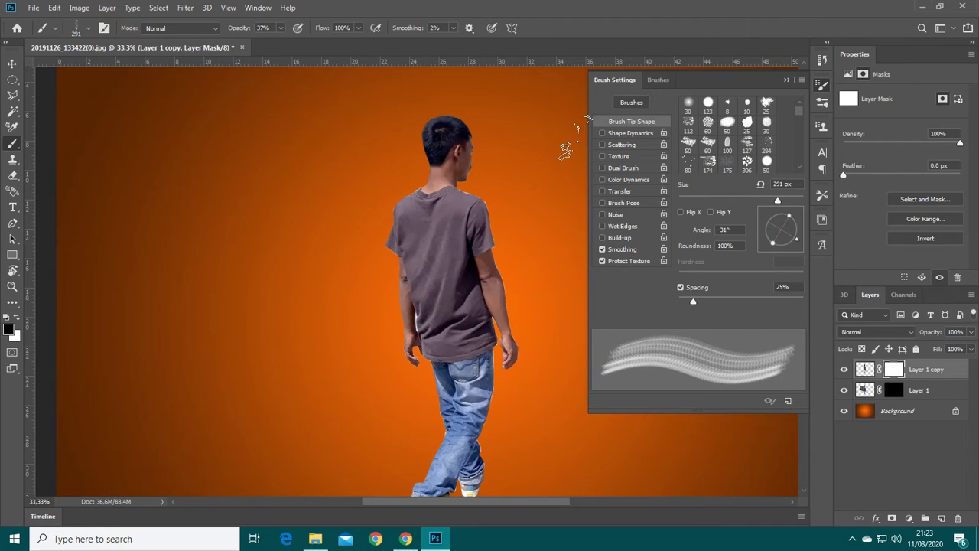
{"action": "left_click", "coordinate": [623, 135]}
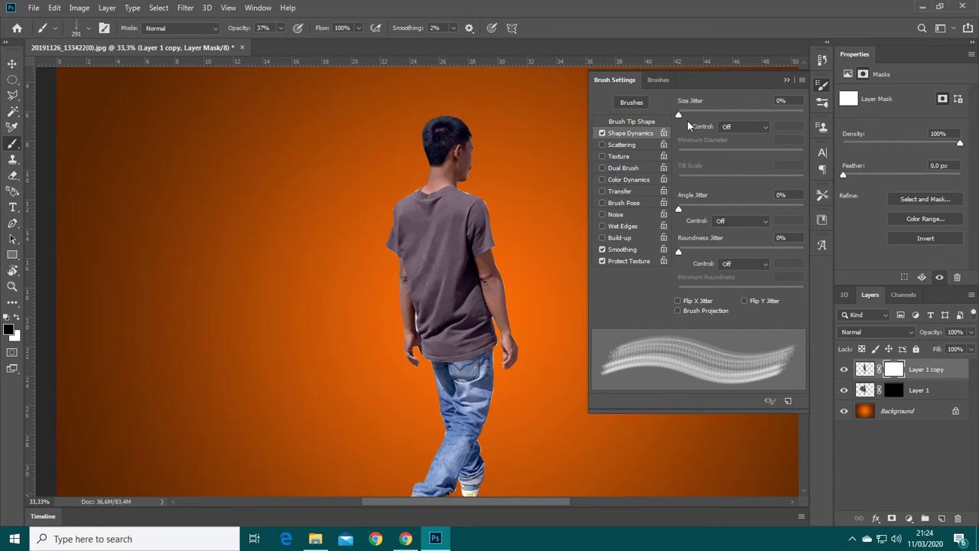
{"action": "left_click_drag", "start_coordinate": [680, 210], "coordinate": [702, 210]}
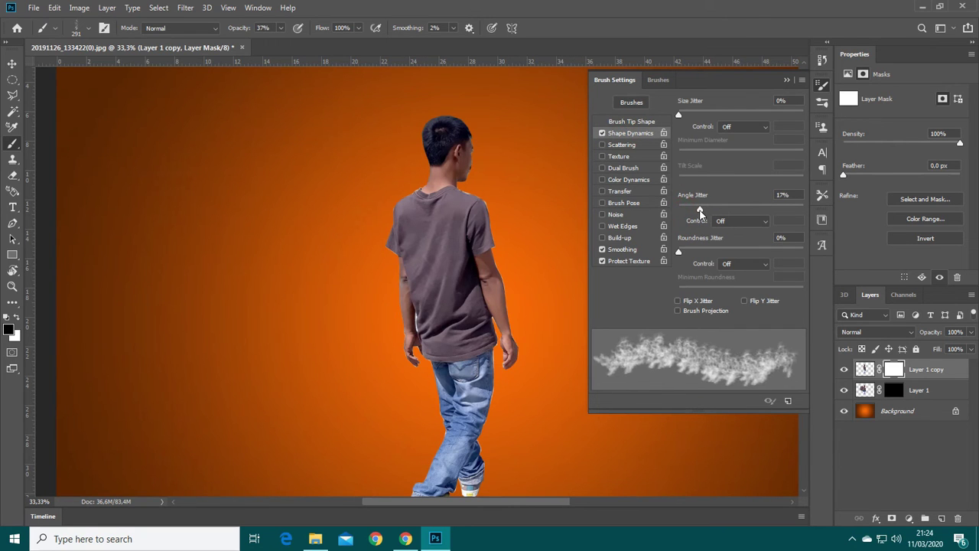
{"action": "left_click", "coordinate": [786, 79]}
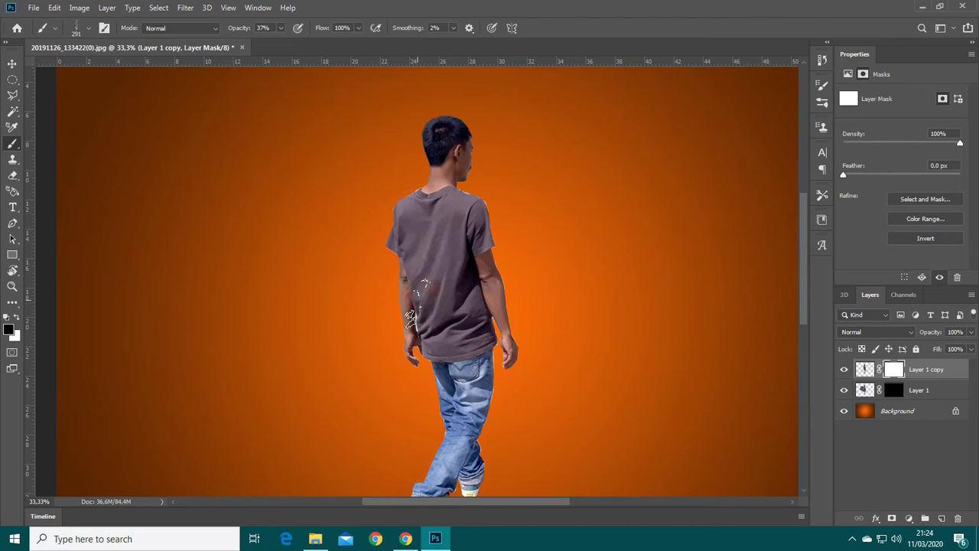
- Paint black smoke dabs at 37% opacity on the Layer 1 copy mask along the back of the man's shirt
{"action": "left_click", "coordinate": [420, 325]}
{"action": "left_click", "coordinate": [417, 310]}
{"action": "left_click", "coordinate": [401, 300]}
{"action": "left_click", "coordinate": [406, 283]}
{"action": "left_click", "coordinate": [407, 271]}
{"action": "left_click", "coordinate": [409, 248]}
{"action": "left_click", "coordinate": [383, 233]}
{"action": "left_click", "coordinate": [399, 219]}
{"action": "left_click", "coordinate": [408, 204]}
{"action": "left_click", "coordinate": [407, 192]}
{"action": "left_click", "coordinate": [390, 210]}
{"action": "left_click", "coordinate": [411, 215]}
- Set the brush opacity to 80% and mask out the man's back half on Layer 1 copy, from head to jeans
{"action": "left_click", "coordinate": [282, 27]}
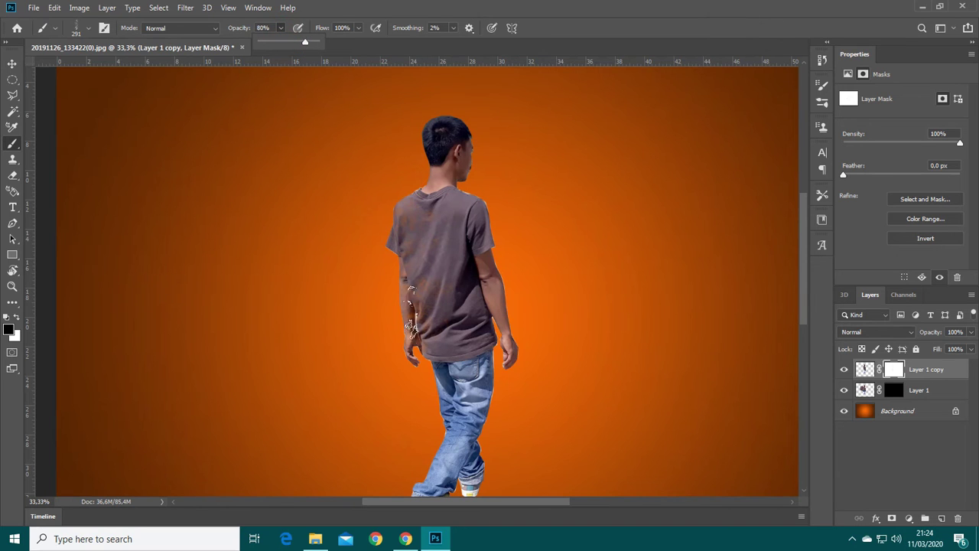
{"action": "left_click", "coordinate": [421, 293]}
{"action": "left_click", "coordinate": [432, 333]}
{"action": "left_click", "coordinate": [417, 371]}
{"action": "left_click", "coordinate": [434, 393]}
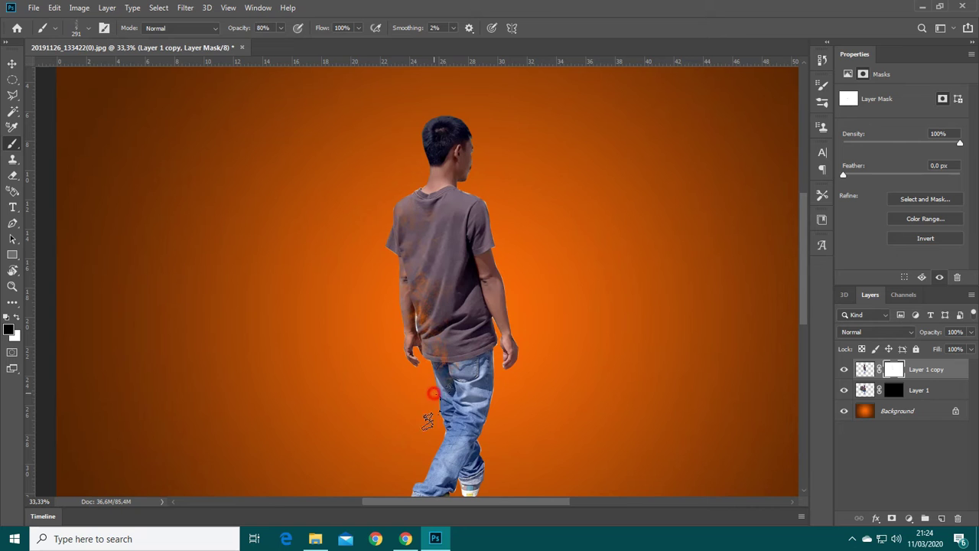
{"action": "left_click", "coordinate": [446, 381]}
{"action": "mouse_move", "coordinate": [446, 381]}
{"action": "left_mouse_down"}
{"action": "mouse_move", "coordinate": [427, 235]}
{"action": "mouse_move", "coordinate": [412, 227]}
{"action": "mouse_move", "coordinate": [396, 257]}
{"action": "mouse_move", "coordinate": [435, 181]}
{"action": "mouse_move", "coordinate": [430, 151]}
{"action": "mouse_move", "coordinate": [414, 137]}
{"action": "mouse_move", "coordinate": [419, 179]}
{"action": "mouse_move", "coordinate": [415, 151]}
{"action": "mouse_move", "coordinate": [413, 203]}
{"action": "mouse_move", "coordinate": [395, 208]}
{"action": "mouse_move", "coordinate": [394, 227]}
{"action": "mouse_move", "coordinate": [414, 359]}
{"action": "mouse_move", "coordinate": [396, 234]}
{"action": "mouse_move", "coordinate": [390, 255]}
{"action": "mouse_move", "coordinate": [395, 205]}
{"action": "left_mouse_up"}
{"action": "mouse_move", "coordinate": [393, 306]}
{"action": "left_mouse_down"}
{"action": "mouse_move", "coordinate": [399, 348]}
{"action": "mouse_move", "coordinate": [428, 241]}
{"action": "mouse_move", "coordinate": [417, 263]}
{"action": "mouse_move", "coordinate": [430, 364]}
{"action": "left_mouse_up"}
{"action": "mouse_move", "coordinate": [437, 400]}
{"action": "left_mouse_down"}
{"action": "mouse_move", "coordinate": [448, 353]}
{"action": "mouse_move", "coordinate": [439, 411]}
{"action": "mouse_move", "coordinate": [421, 341]}
{"action": "mouse_move", "coordinate": [434, 413]}
{"action": "mouse_move", "coordinate": [422, 285]}
{"action": "mouse_move", "coordinate": [408, 269]}
{"action": "mouse_move", "coordinate": [403, 367]}
{"action": "mouse_move", "coordinate": [415, 354]}
{"action": "mouse_move", "coordinate": [403, 189]}
{"action": "left_mouse_up"}
{"action": "mouse_move", "coordinate": [410, 263]}
{"action": "left_mouse_down"}
{"action": "mouse_move", "coordinate": [415, 152]}
{"action": "mouse_move", "coordinate": [427, 198]}
{"action": "mouse_move", "coordinate": [418, 149]}
{"action": "mouse_move", "coordinate": [425, 115]}
{"action": "mouse_move", "coordinate": [416, 157]}
{"action": "mouse_move", "coordinate": [424, 234]}
{"action": "mouse_move", "coordinate": [422, 121]}
{"action": "mouse_move", "coordinate": [427, 168]}
{"action": "mouse_move", "coordinate": [410, 216]}
{"action": "mouse_move", "coordinate": [428, 290]}
{"action": "mouse_move", "coordinate": [440, 262]}
{"action": "mouse_move", "coordinate": [444, 353]}
{"action": "mouse_move", "coordinate": [411, 326]}
{"action": "mouse_move", "coordinate": [394, 236]}
{"action": "left_mouse_up"}
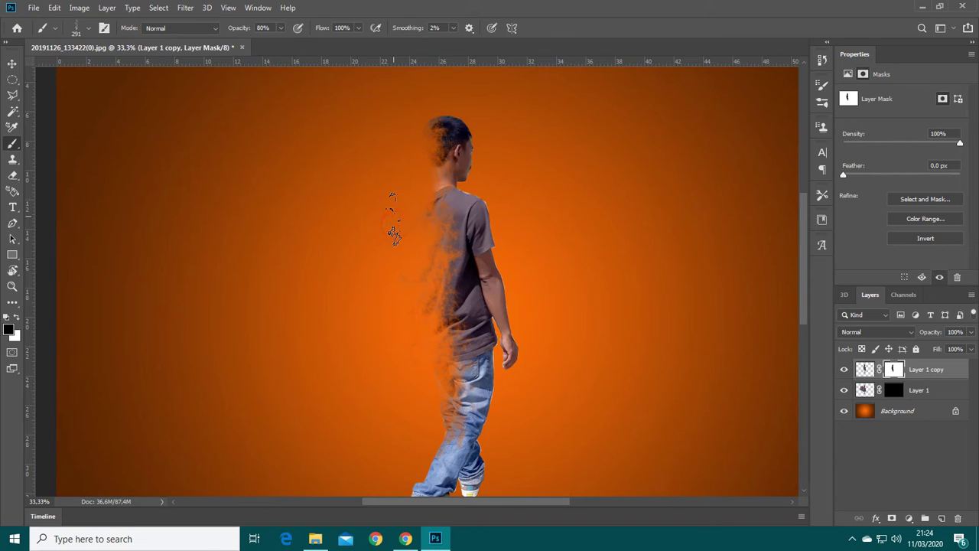
- Select the Layer 1 mask and paint white smoke strokes behind the shirt to reveal the stretched figure
{"action": "left_click", "coordinate": [921, 391]}
{"action": "left_click", "coordinate": [895, 390]}
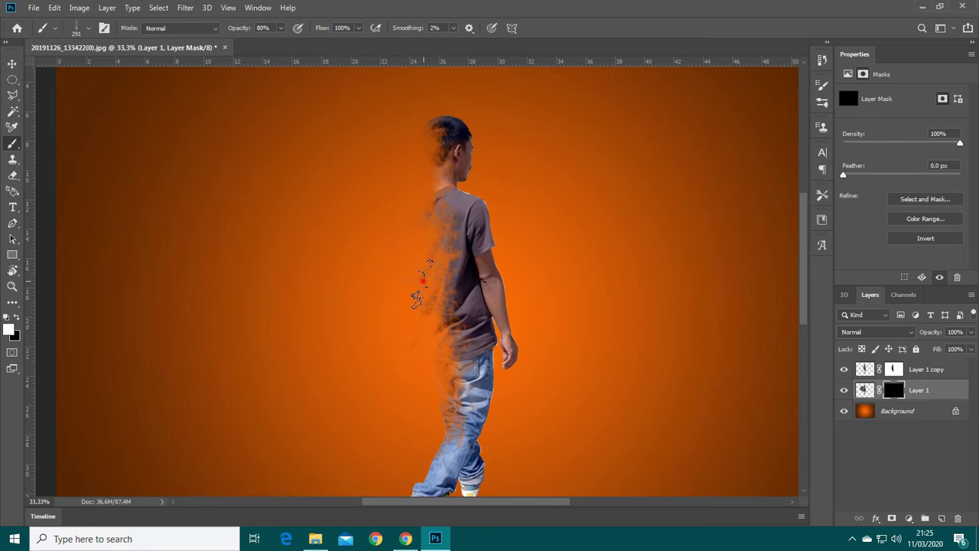
{"action": "left_click_drag", "start_coordinate": [409, 303], "coordinate": [405, 352]}
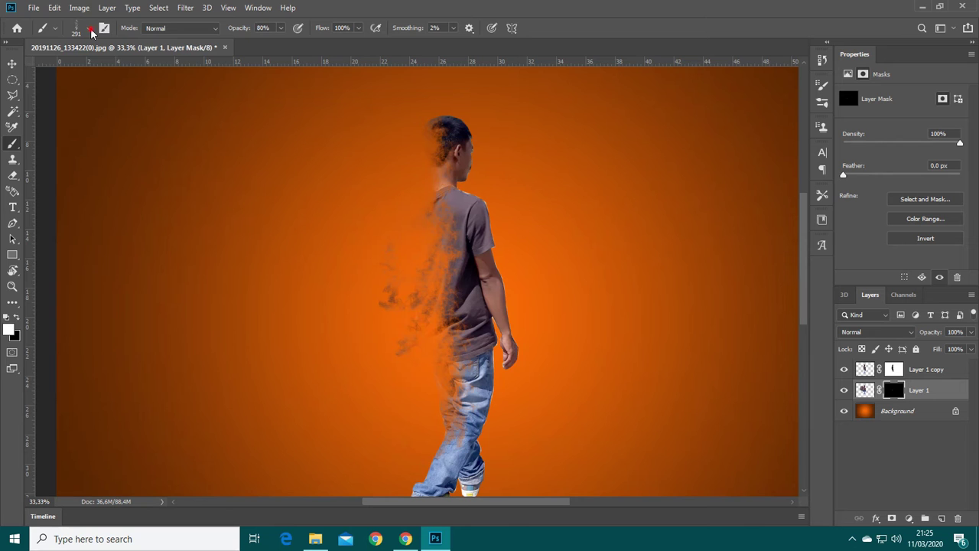
- Enlarge the smoke brush to 448 px and reveal wide streaks on the Layer 1 mask from shoulder to thigh
{"action": "left_click", "coordinate": [89, 31]}
{"action": "left_click_drag", "start_coordinate": [132, 68], "coordinate": [137, 69]}
{"action": "left_click", "coordinate": [421, 357]}
{"action": "left_click", "coordinate": [446, 389]}
{"action": "left_click", "coordinate": [396, 349]}
{"action": "mouse_move", "coordinate": [397, 349]}
{"action": "left_mouse_down"}
{"action": "mouse_move", "coordinate": [383, 326]}
{"action": "mouse_move", "coordinate": [388, 279]}
{"action": "mouse_move", "coordinate": [370, 244]}
{"action": "mouse_move", "coordinate": [397, 231]}
{"action": "mouse_move", "coordinate": [411, 258]}
{"action": "mouse_move", "coordinate": [418, 166]}
{"action": "mouse_move", "coordinate": [408, 233]}
{"action": "mouse_move", "coordinate": [428, 303]}
{"action": "mouse_move", "coordinate": [407, 329]}
{"action": "mouse_move", "coordinate": [415, 370]}
{"action": "mouse_move", "coordinate": [399, 396]}
{"action": "mouse_move", "coordinate": [415, 398]}
{"action": "mouse_move", "coordinate": [437, 380]}
{"action": "mouse_move", "coordinate": [443, 402]}
{"action": "mouse_move", "coordinate": [421, 360]}
{"action": "mouse_move", "coordinate": [384, 352]}
{"action": "mouse_move", "coordinate": [354, 326]}
{"action": "mouse_move", "coordinate": [353, 301]}
{"action": "mouse_move", "coordinate": [373, 261]}
{"action": "mouse_move", "coordinate": [369, 233]}
{"action": "left_mouse_up"}
{"action": "left_click", "coordinate": [357, 262]}
{"action": "left_click", "coordinate": [383, 201]}
{"action": "left_click", "coordinate": [390, 174]}
{"action": "left_click", "coordinate": [422, 281]}
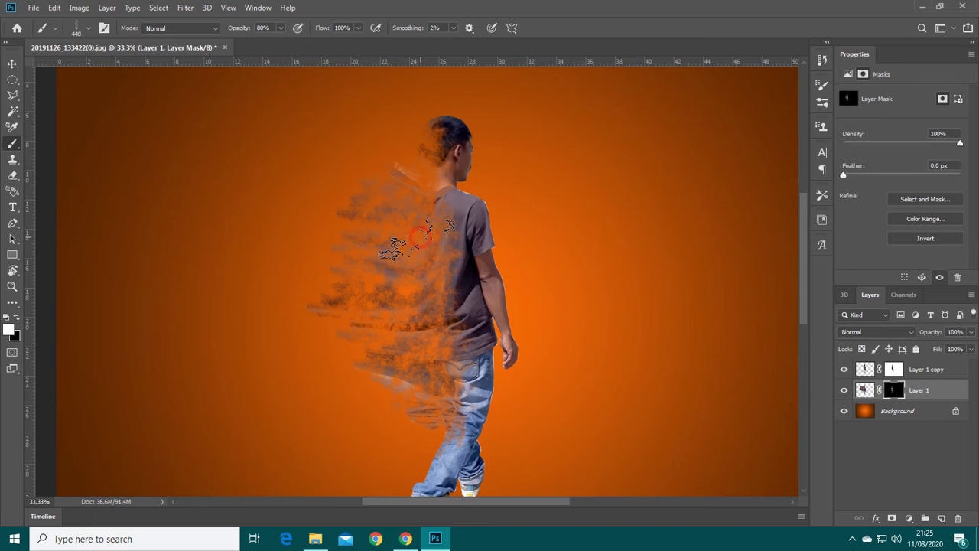
- Turn off Shape Dynamics and paint more of Layer 1 into view around the neck, shoulder and back
{"action": "left_click", "coordinate": [105, 28]}
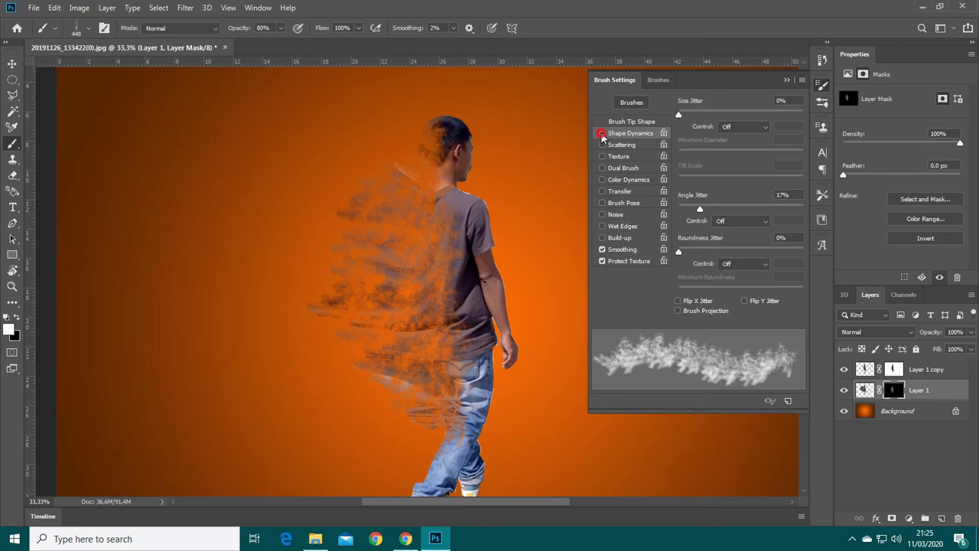
{"action": "left_click", "coordinate": [602, 133]}
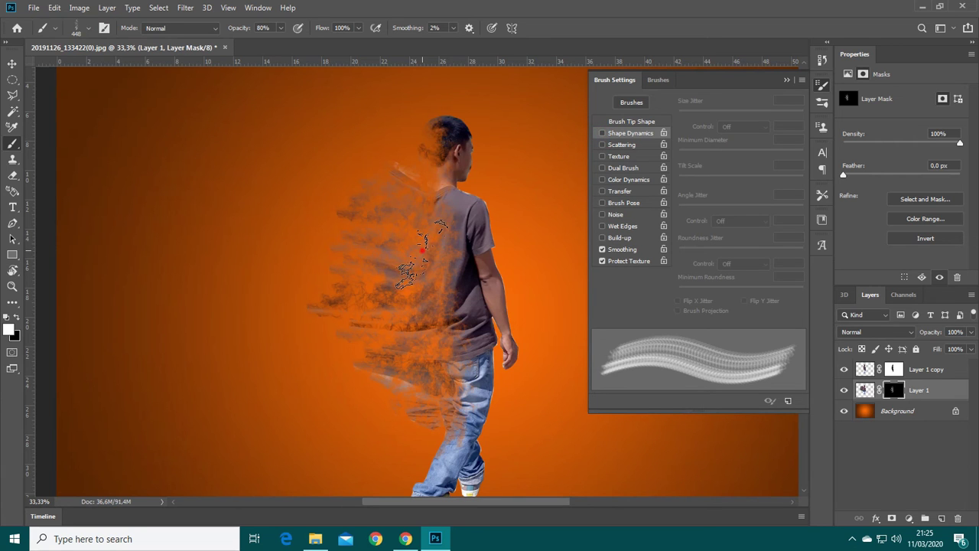
{"action": "left_click", "coordinate": [454, 314]}
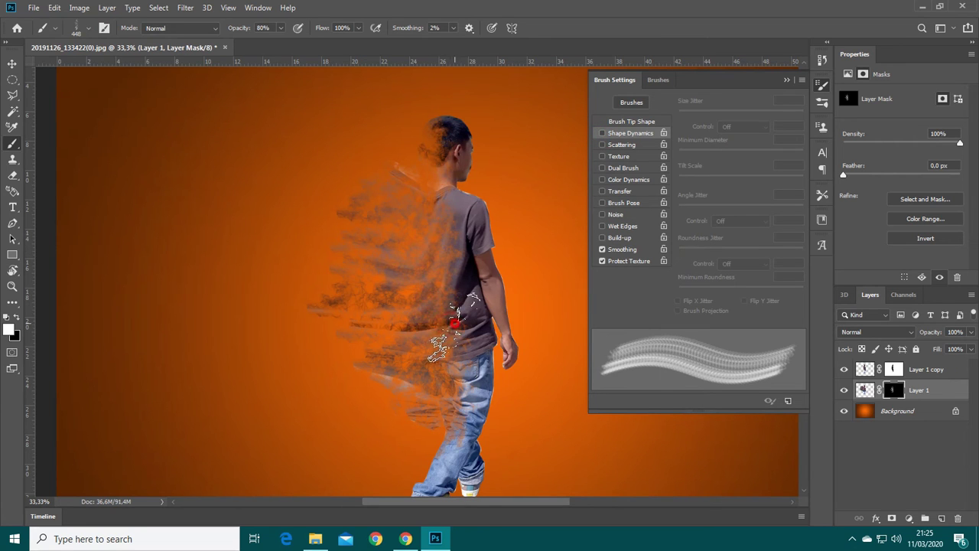
{"action": "left_click", "coordinate": [416, 202]}
{"action": "left_click", "coordinate": [422, 184]}
{"action": "left_click", "coordinate": [424, 168]}
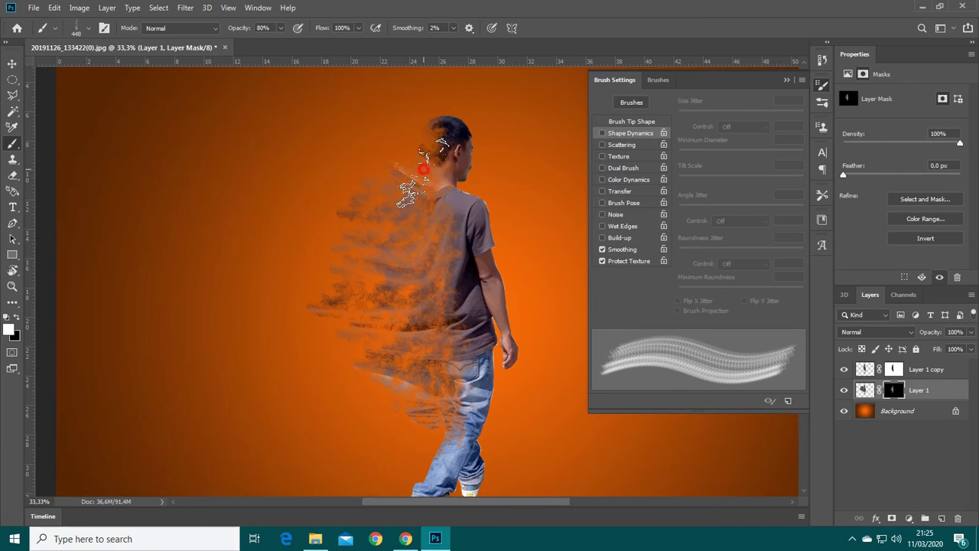
{"action": "left_click", "coordinate": [431, 201]}
{"action": "left_click", "coordinate": [427, 287]}
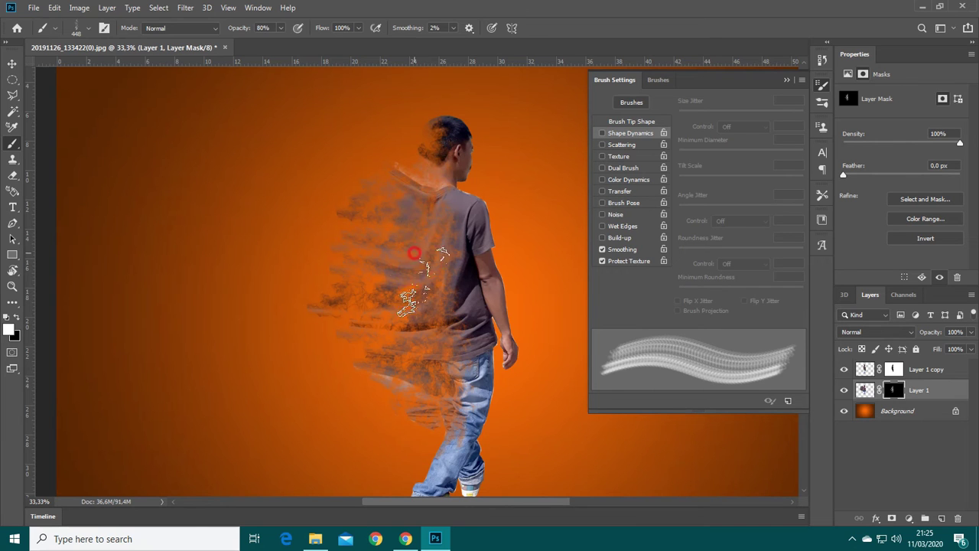
- Close the brush settings and fill in gaps on the Layer 1 mask across the waist, upper jeans and shirt
{"action": "left_click", "coordinate": [105, 29]}
{"action": "left_click", "coordinate": [105, 29]}
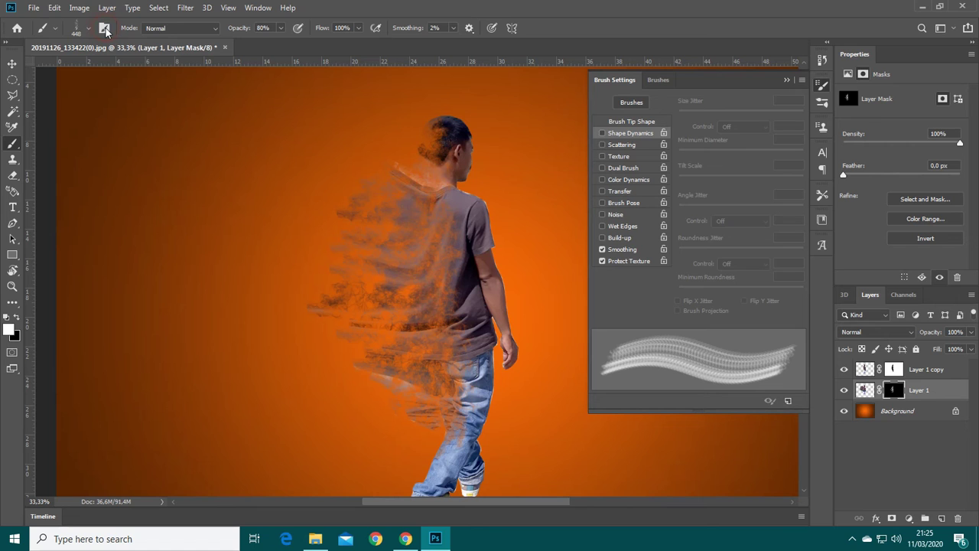
{"action": "left_click", "coordinate": [78, 28]}
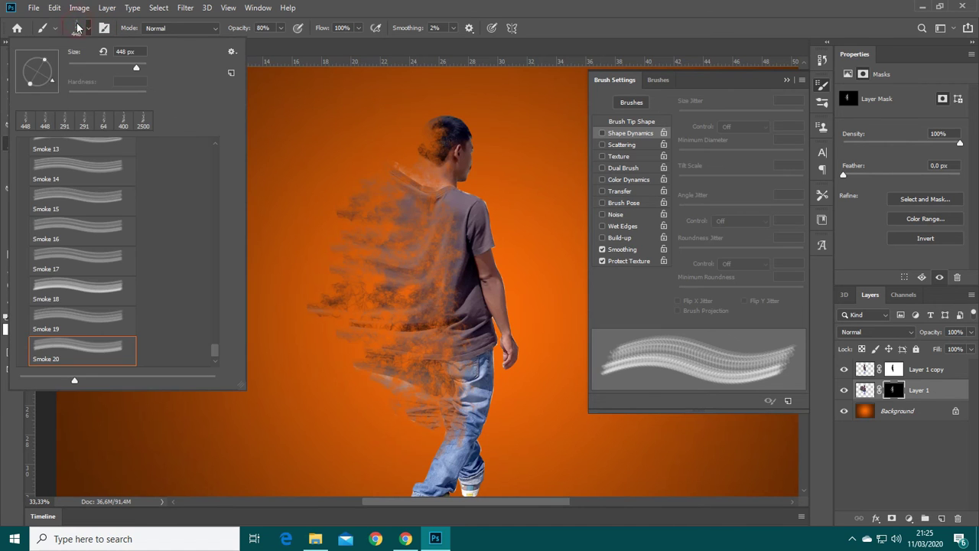
{"action": "left_click", "coordinate": [95, 29]}
{"action": "left_click", "coordinate": [105, 28]}
{"action": "left_click", "coordinate": [446, 346]}
{"action": "left_click", "coordinate": [448, 374]}
{"action": "left_click", "coordinate": [454, 382]}
{"action": "left_click", "coordinate": [458, 375]}
{"action": "left_click", "coordinate": [466, 372]}
{"action": "left_click", "coordinate": [468, 388]}
{"action": "left_click", "coordinate": [446, 305]}
{"action": "left_click", "coordinate": [435, 334]}
{"action": "left_click", "coordinate": [433, 256]}
{"action": "left_click", "coordinate": [419, 226]}
{"action": "left_click", "coordinate": [437, 285]}
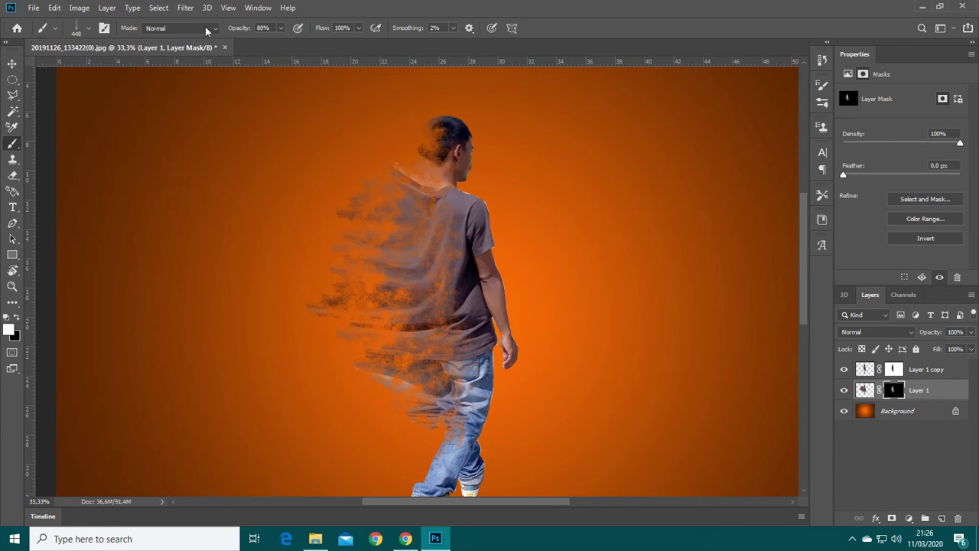
- Set the brush tip angle to -6° and reveal more of Layer 1 over the upper back, shoulder and waist
{"action": "left_click", "coordinate": [104, 28]}
{"action": "left_click", "coordinate": [651, 79]}
{"action": "left_click", "coordinate": [618, 80]}
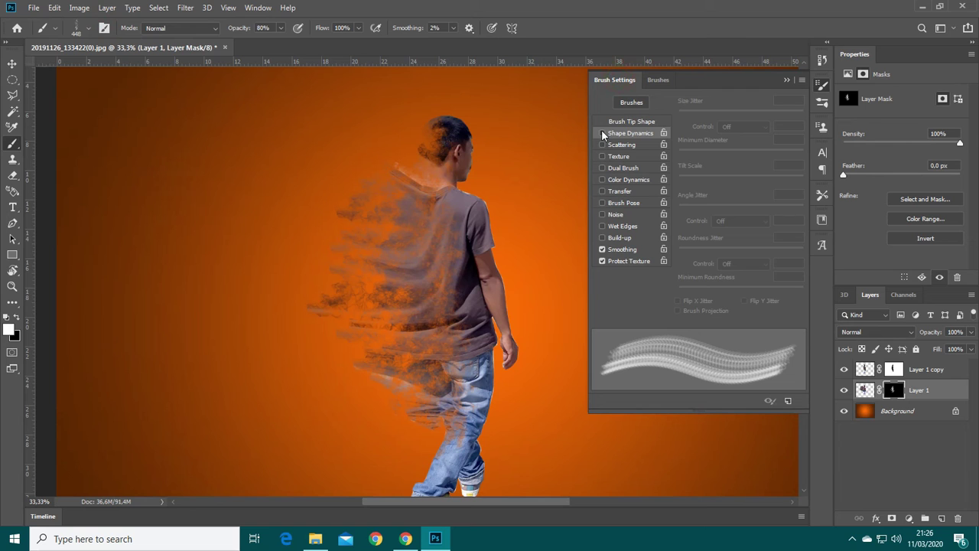
{"action": "left_click", "coordinate": [612, 122]}
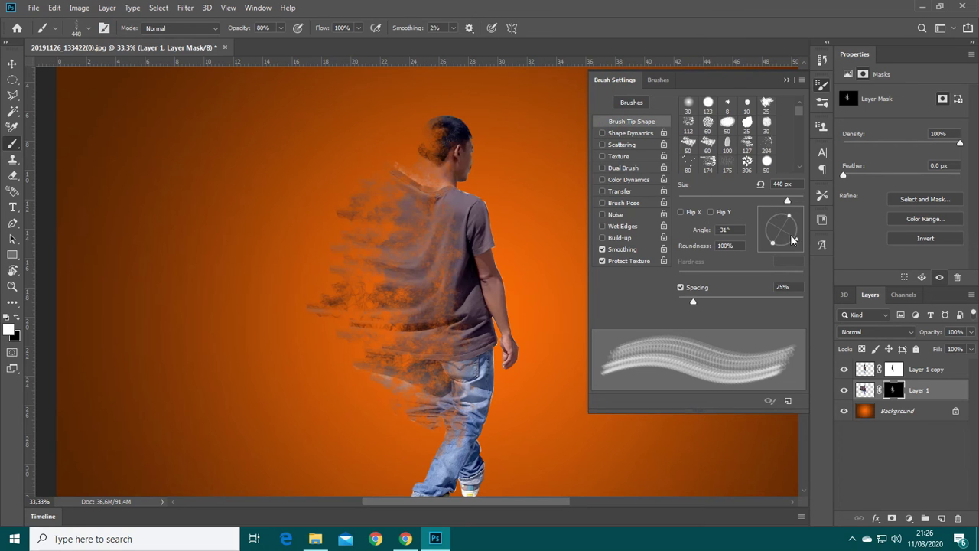
{"action": "left_click_drag", "start_coordinate": [792, 240], "coordinate": [797, 236]}
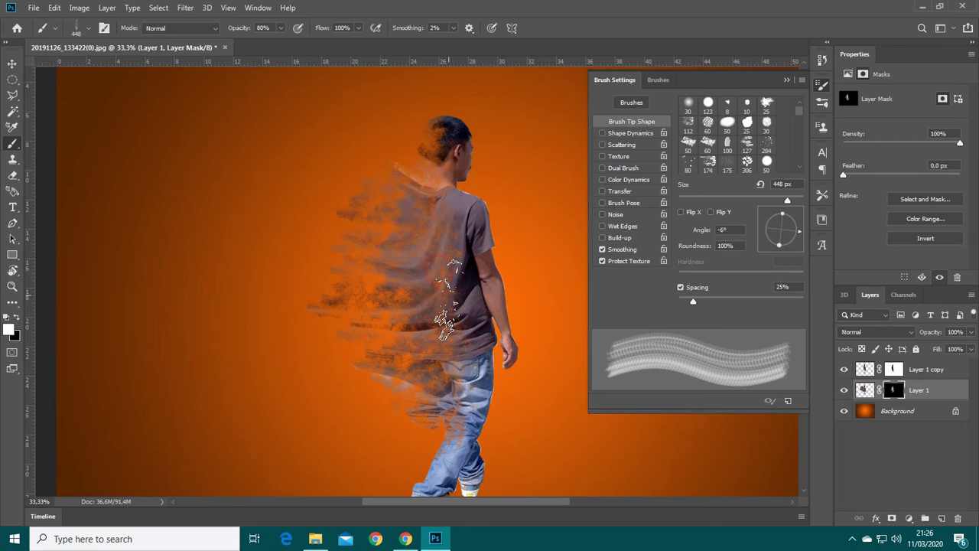
{"action": "left_click", "coordinate": [428, 208]}
{"action": "left_click", "coordinate": [434, 185]}
{"action": "left_click", "coordinate": [437, 212]}
{"action": "left_click", "coordinate": [429, 193]}
{"action": "left_click", "coordinate": [407, 201]}
{"action": "left_click", "coordinate": [438, 304]}
{"action": "left_click", "coordinate": [421, 329]}
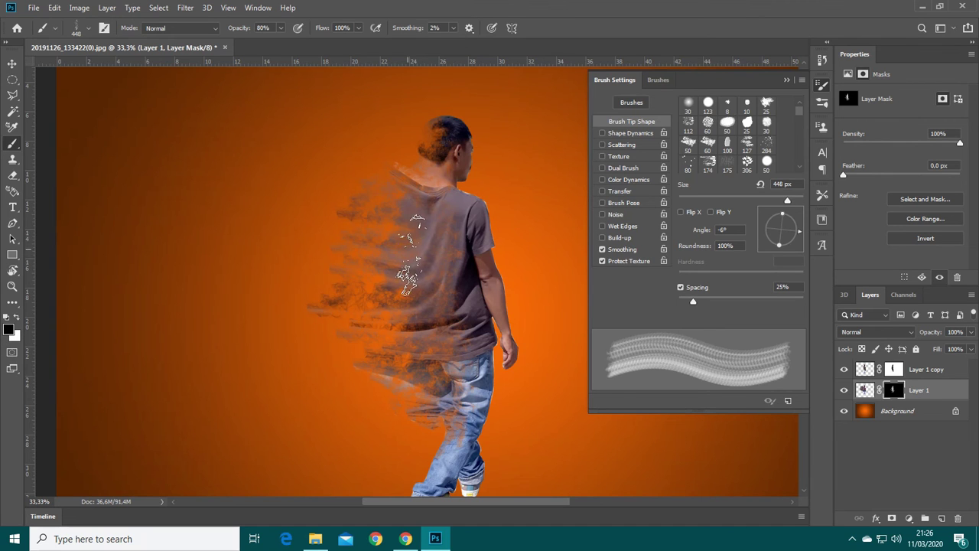
- Paint black on the Layer 1 mask to thin the streaks over the back and beside the neck
{"action": "left_click", "coordinate": [430, 229]}
{"action": "left_click", "coordinate": [444, 246]}
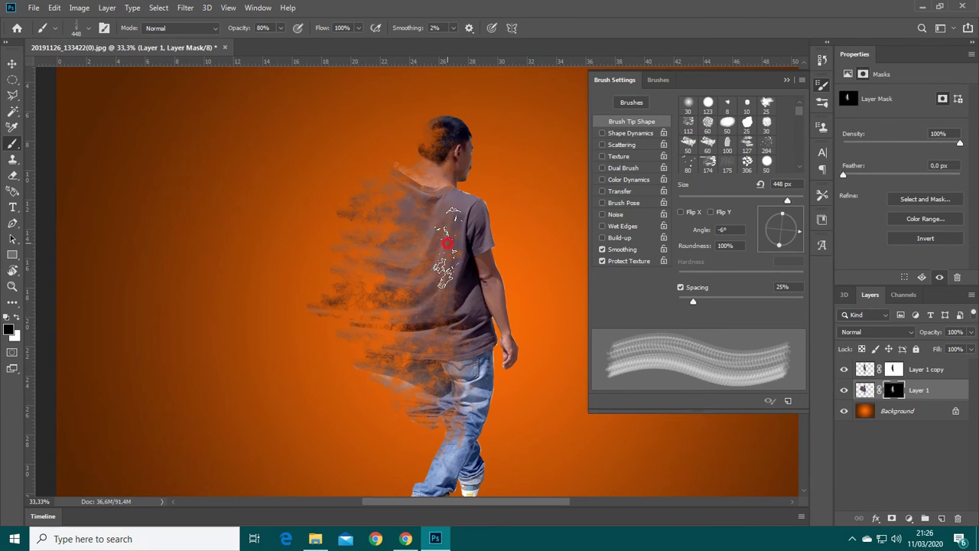
{"action": "left_click", "coordinate": [409, 292]}
{"action": "left_click", "coordinate": [436, 327]}
{"action": "left_click", "coordinate": [387, 234]}
{"action": "left_click", "coordinate": [403, 177]}
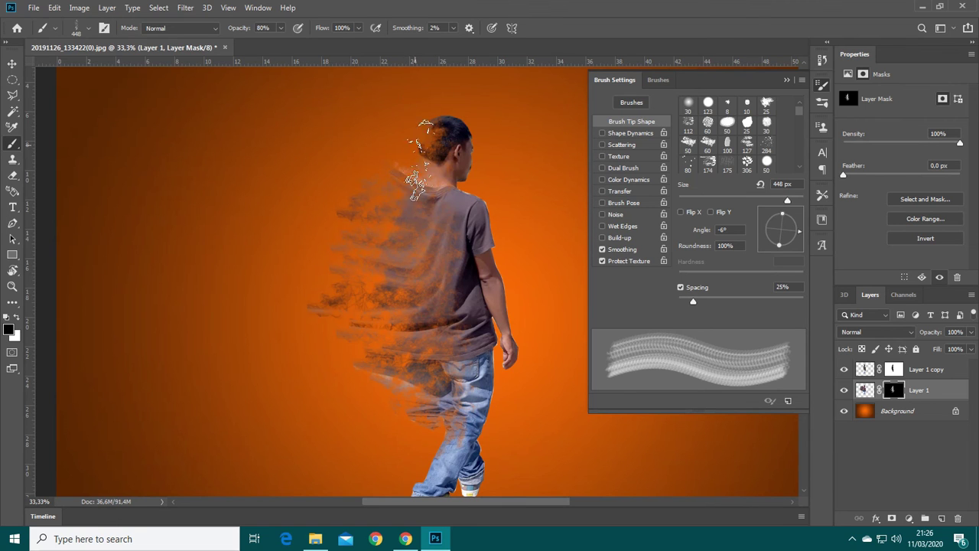
{"action": "left_click", "coordinate": [400, 152]}
- Set the brush tip angle to 33° and fade the streaks above the shoulder on the Layer 1 mask
{"action": "left_click_drag", "start_coordinate": [795, 237], "coordinate": [795, 218]}
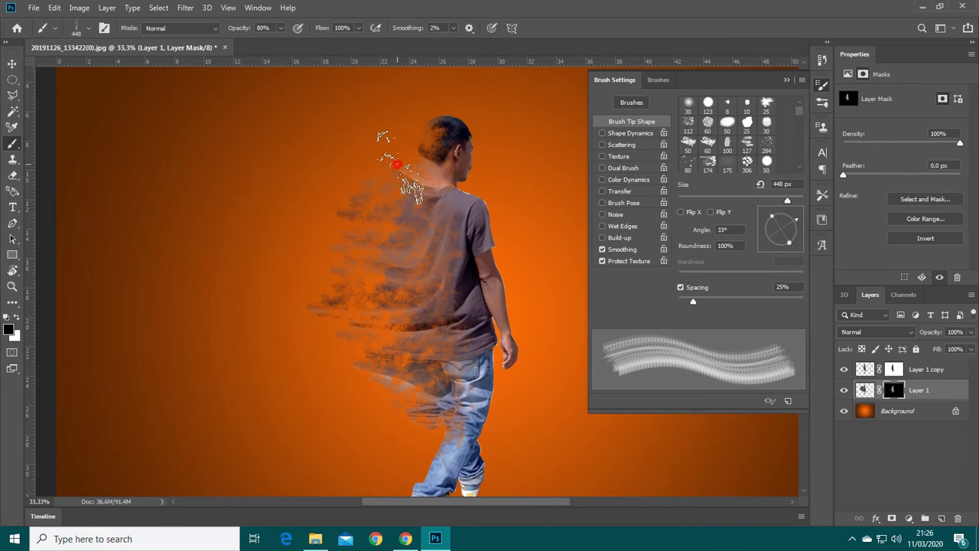
{"action": "left_click", "coordinate": [381, 146]}
{"action": "left_click", "coordinate": [388, 147]}
{"action": "left_click", "coordinate": [398, 162]}
{"action": "left_click", "coordinate": [392, 156]}
{"action": "left_click", "coordinate": [370, 161]}
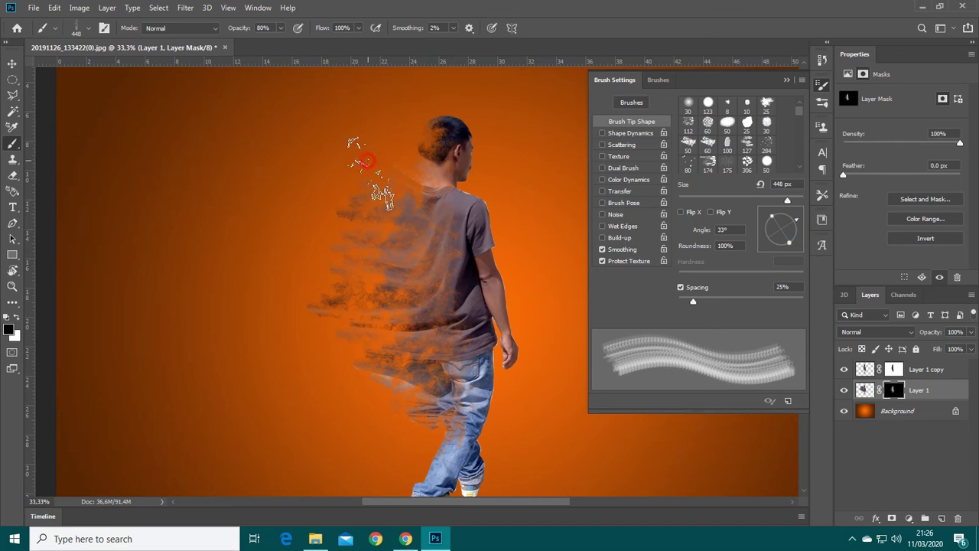
- Break up the outer and lower edges of the dispersion with black smoke dabs on the Layer 1 mask, then close the brush settings
{"action": "left_click", "coordinate": [367, 350]}
{"action": "left_click", "coordinate": [371, 390]}
{"action": "left_click", "coordinate": [391, 400]}
{"action": "left_click", "coordinate": [393, 389]}
{"action": "left_click", "coordinate": [408, 385]}
{"action": "left_click", "coordinate": [399, 393]}
{"action": "left_click", "coordinate": [376, 394]}
{"action": "left_click", "coordinate": [373, 408]}
{"action": "left_click", "coordinate": [349, 385]}
{"action": "left_click", "coordinate": [341, 339]}
{"action": "left_click", "coordinate": [332, 350]}
{"action": "left_click", "coordinate": [293, 291]}
{"action": "left_click", "coordinate": [302, 303]}
{"action": "left_click", "coordinate": [306, 296]}
{"action": "left_click", "coordinate": [350, 349]}
{"action": "left_click", "coordinate": [378, 372]}
{"action": "left_click", "coordinate": [419, 395]}
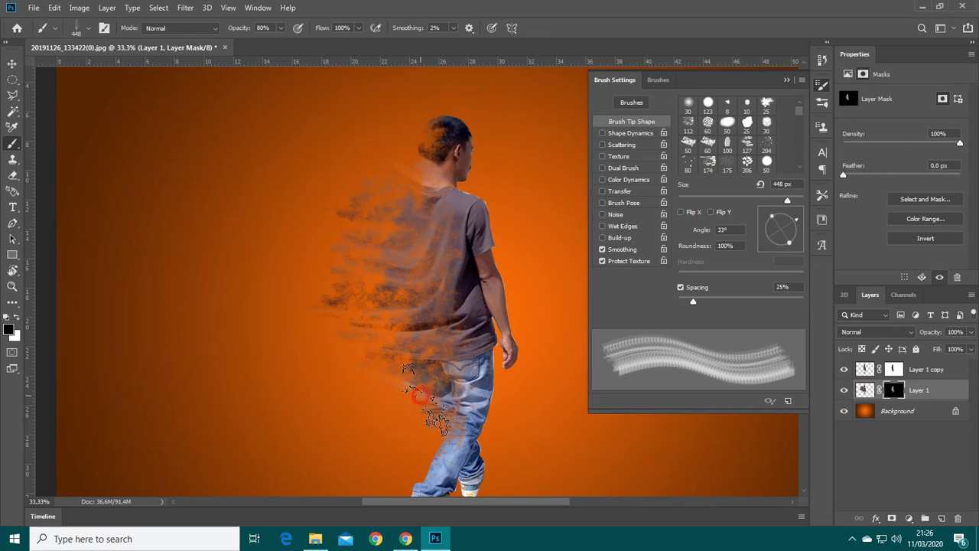
{"action": "left_click", "coordinate": [410, 400]}
{"action": "left_click", "coordinate": [408, 396]}
{"action": "left_click", "coordinate": [374, 374]}
{"action": "left_click", "coordinate": [323, 341]}
{"action": "left_click", "coordinate": [324, 268]}
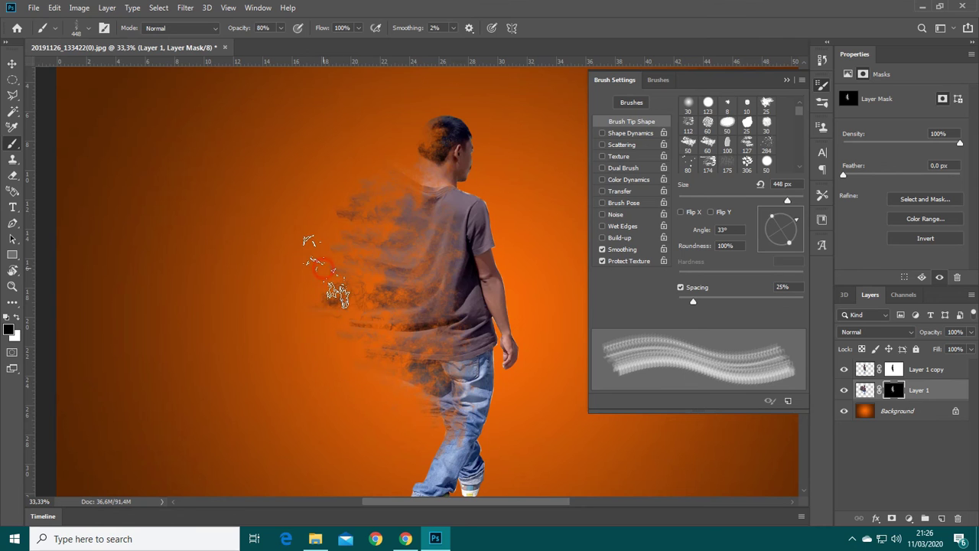
{"action": "left_click", "coordinate": [788, 81]}
{"action": "key", "text": "z"}
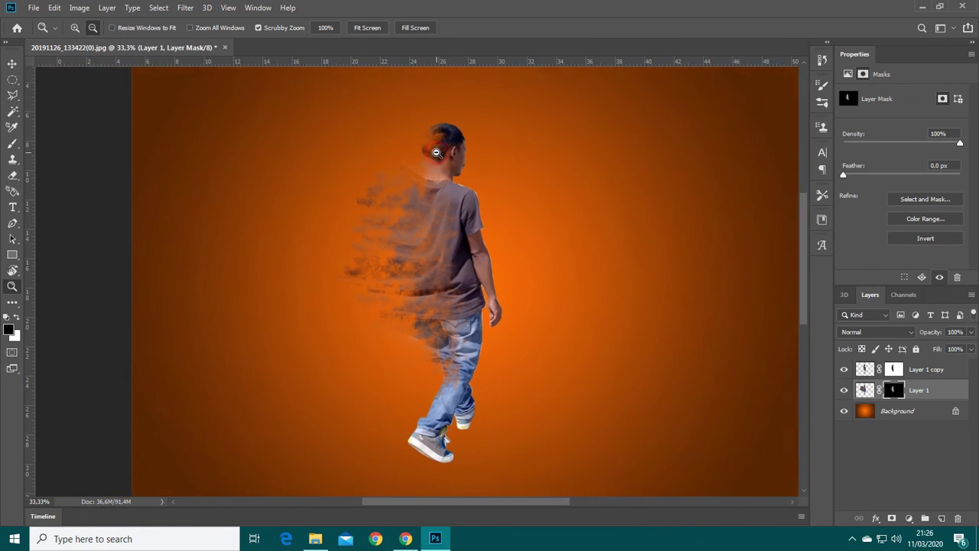
{"action": "left_click", "coordinate": [437, 152], "text": "alt"}
{"action": "left_click", "coordinate": [440, 141]}
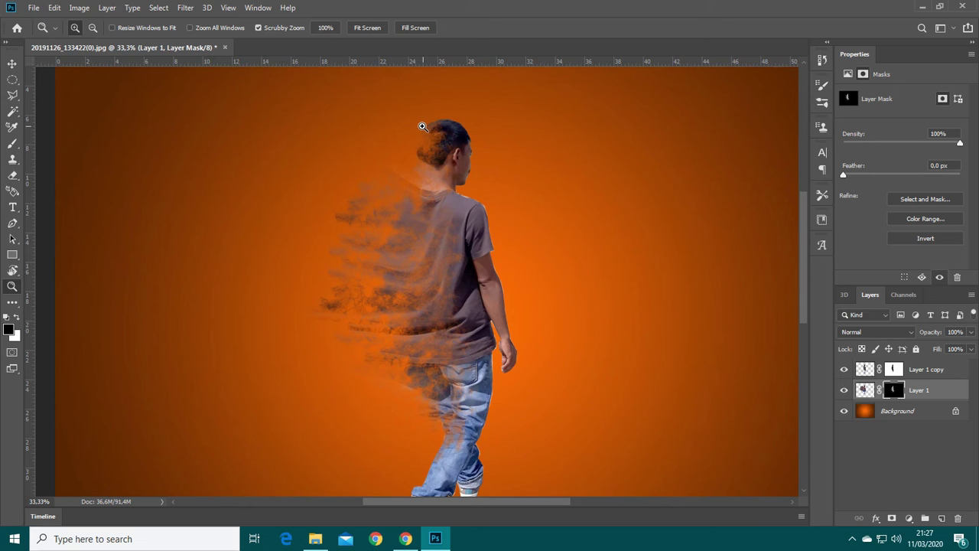
- Add the text "Smoke Effect" beside the man in BauerBodni Blk BT Black at 200 pt
{"action": "left_click", "coordinate": [13, 208]}
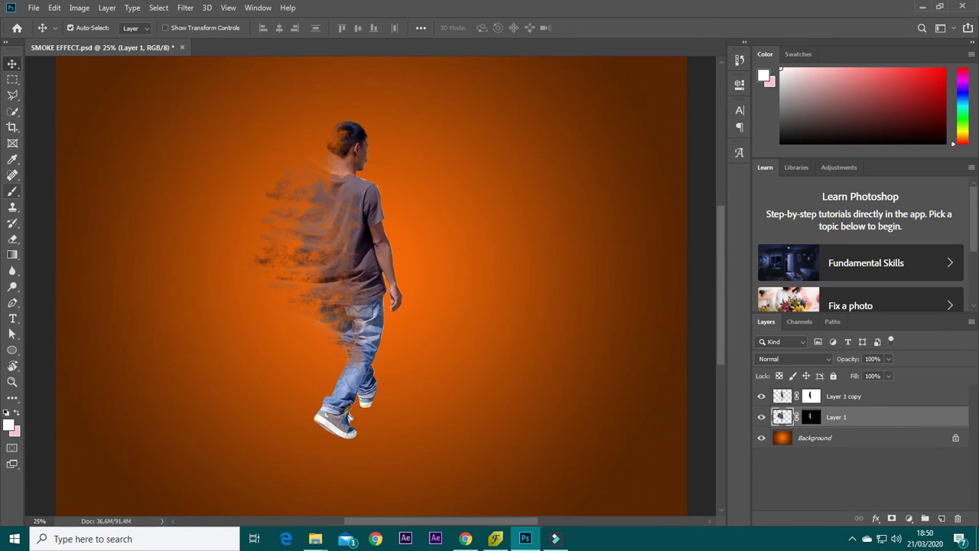
{"action": "left_click", "coordinate": [12, 318]}
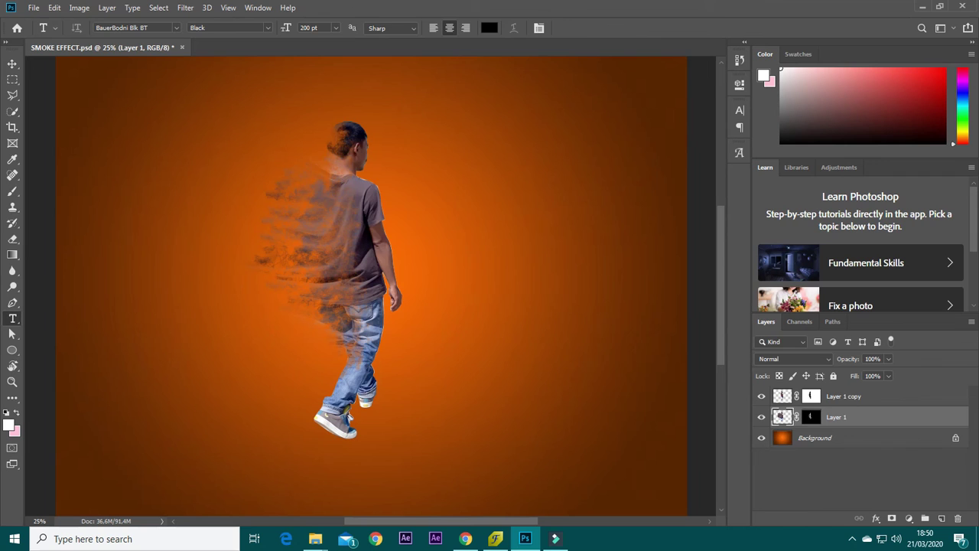
{"action": "left_click", "coordinate": [445, 228]}
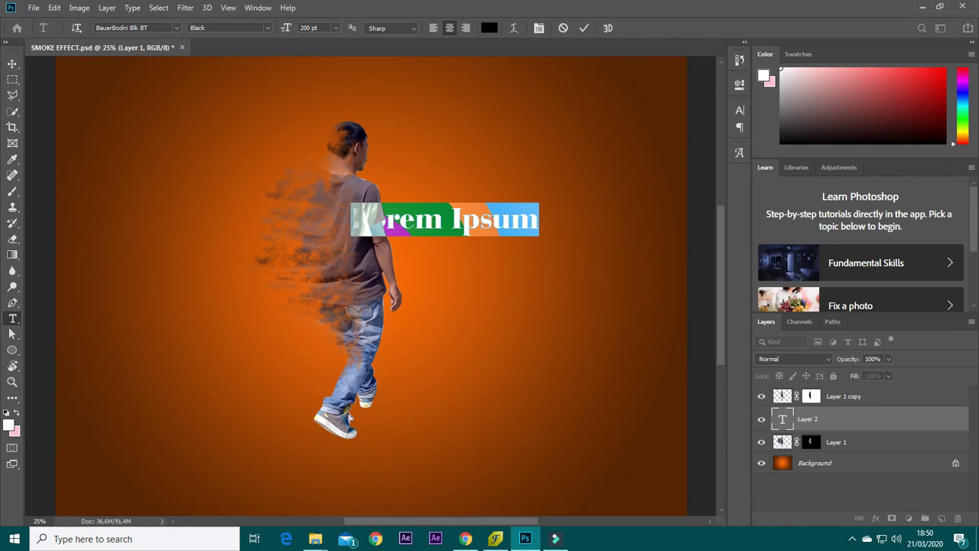
{"action": "type", "text": "Se"}
{"action": "type", "text": "moke "}
{"action": "type", "text": "Effect"}
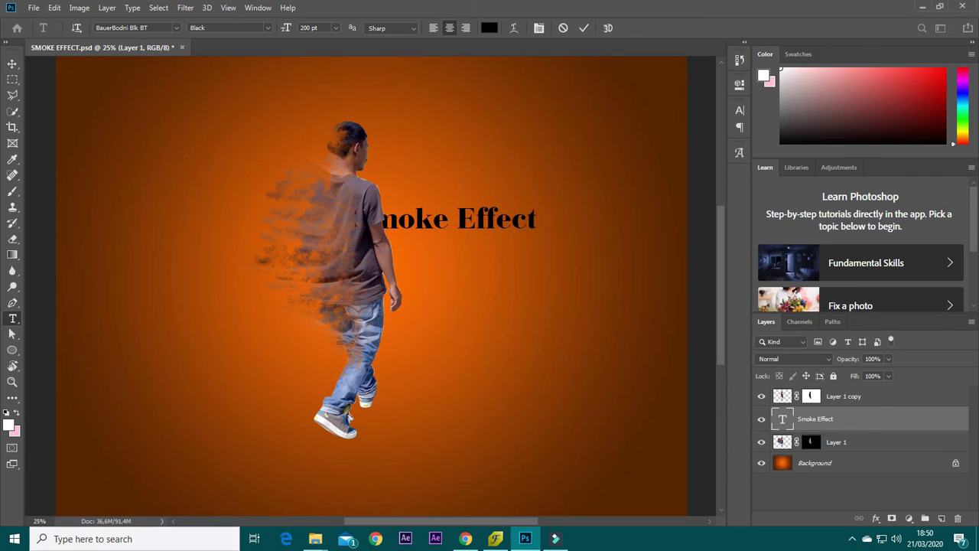
{"action": "key", "text": "ctrl+Return"}
- Move the Smoke Effect text layer above Layer 1 copy and enlarge the text across the man's torso
{"action": "key", "text": "v"}
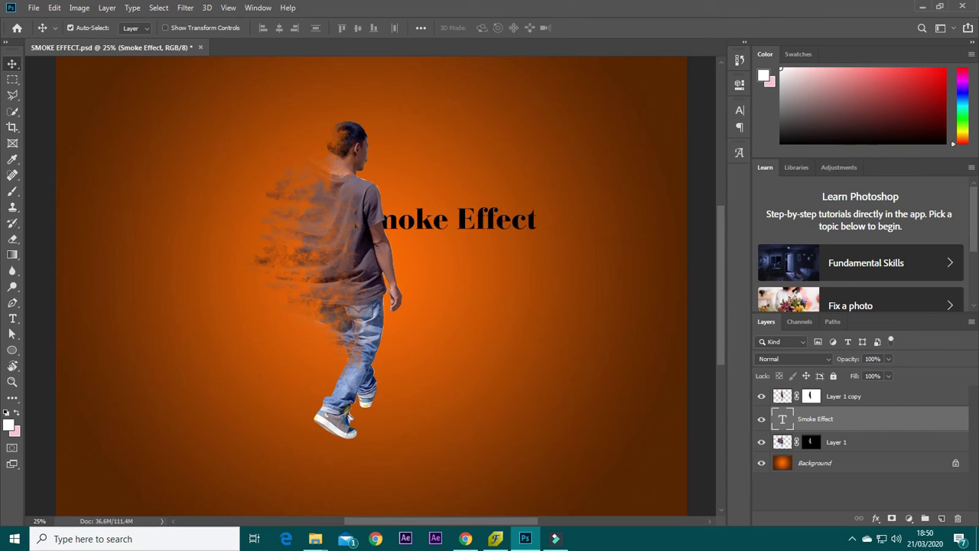
{"action": "left_click_drag", "start_coordinate": [809, 422], "coordinate": [809, 396]}
{"action": "left_click_drag", "start_coordinate": [420, 224], "coordinate": [405, 224]}
{"action": "key", "text": "ctrl+t"}
{"action": "left_click_drag", "start_coordinate": [521, 236], "coordinate": [579, 246]}
{"action": "key", "text": "Return"}
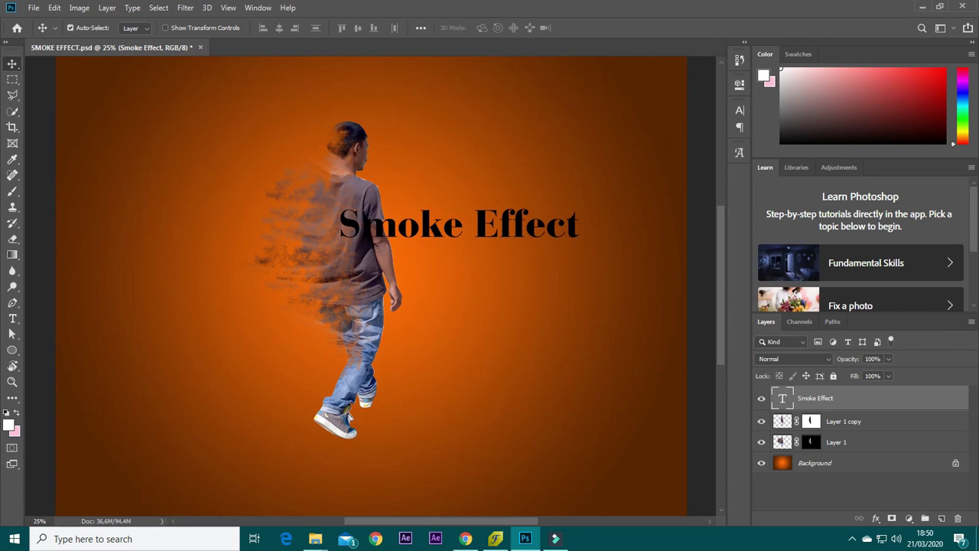
- Apply a white (ffffff) Color Overlay to the Smoke Effect text layer
{"action": "left_click", "coordinate": [877, 518]}
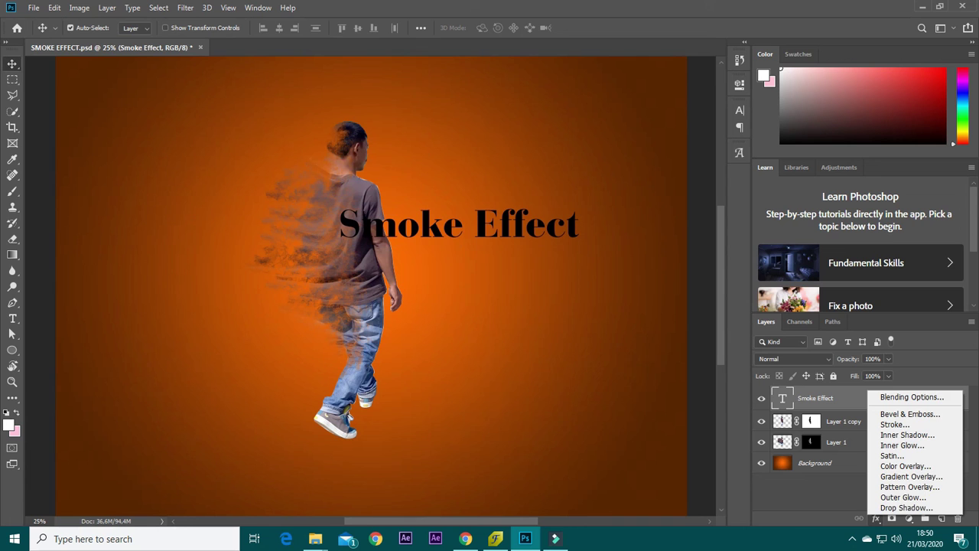
{"action": "left_click", "coordinate": [905, 466]}
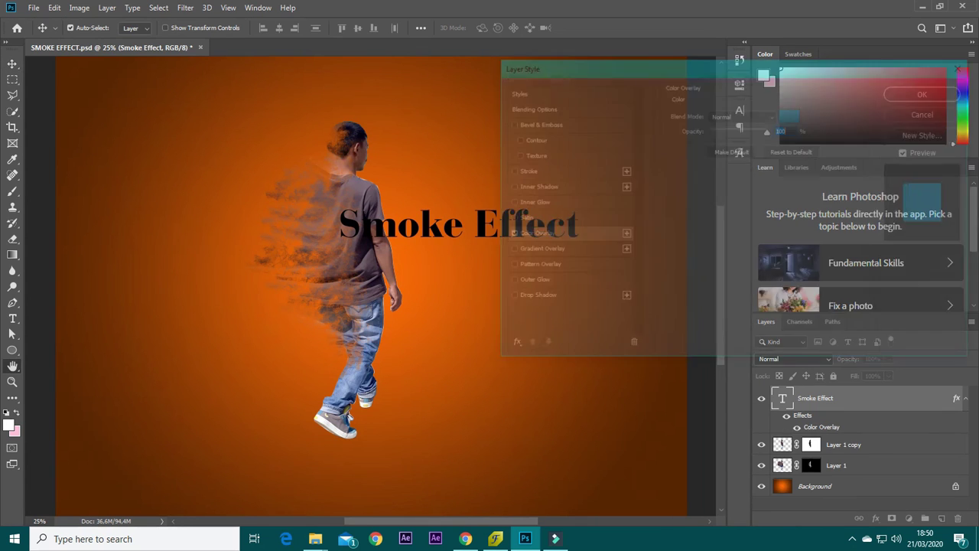
{"action": "left_click", "coordinate": [791, 114]}
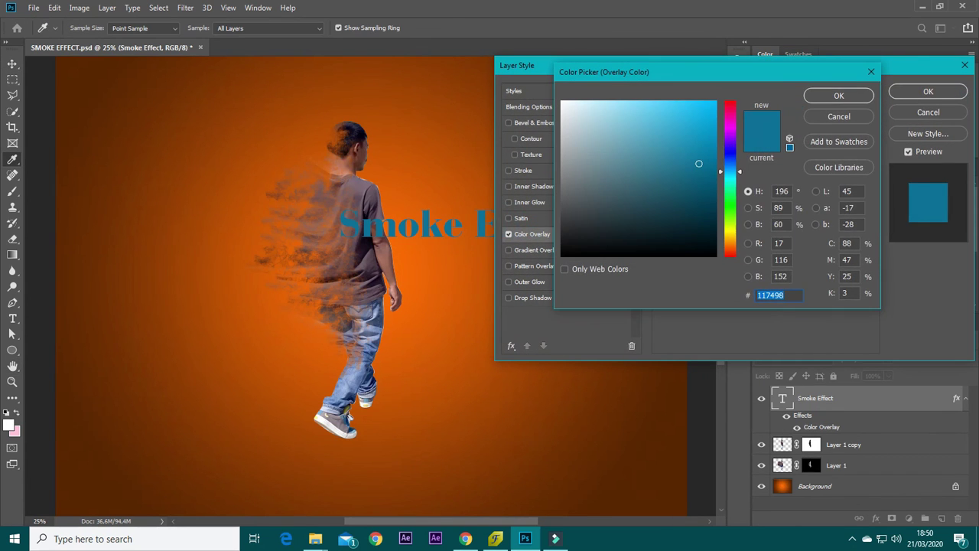
{"action": "type", "text": "ffffff"}
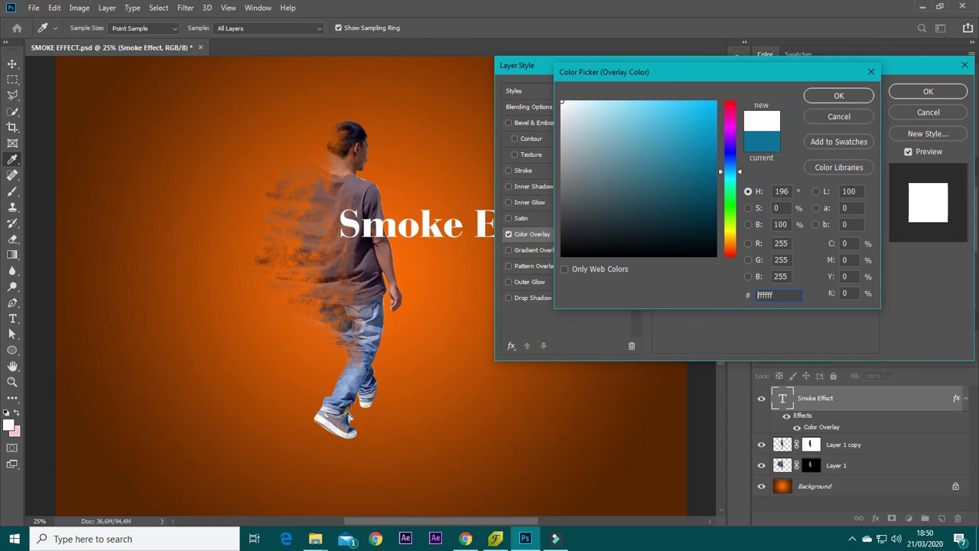
{"action": "left_click", "coordinate": [838, 96]}
- Add a Drop Shadow to the title with opacity 31%, distance 23 px and size 18 px, and apply the layer style
{"action": "left_click", "coordinate": [533, 298]}
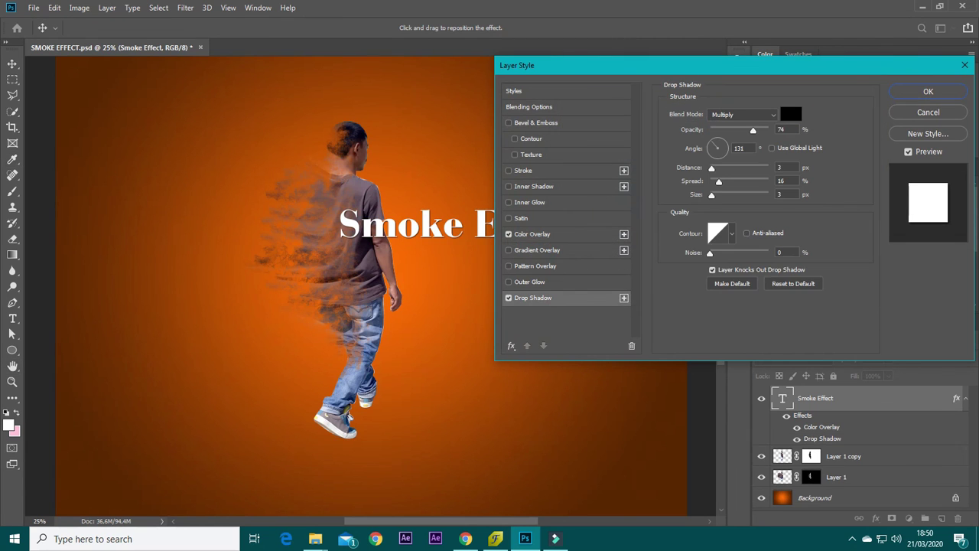
{"action": "left_click_drag", "start_coordinate": [711, 169], "coordinate": [717, 194]}
{"action": "left_click_drag", "start_coordinate": [753, 130], "coordinate": [729, 130]}
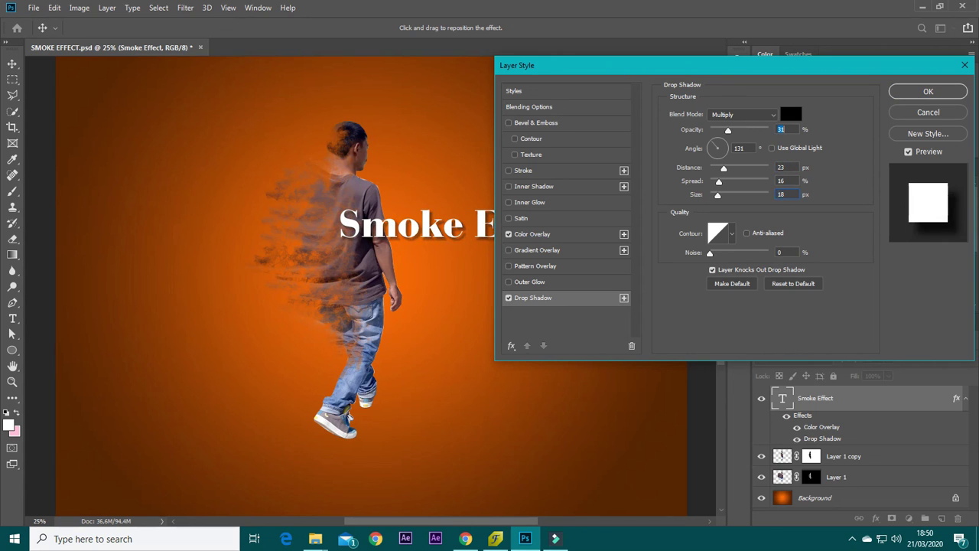
{"action": "key", "text": "Return"}
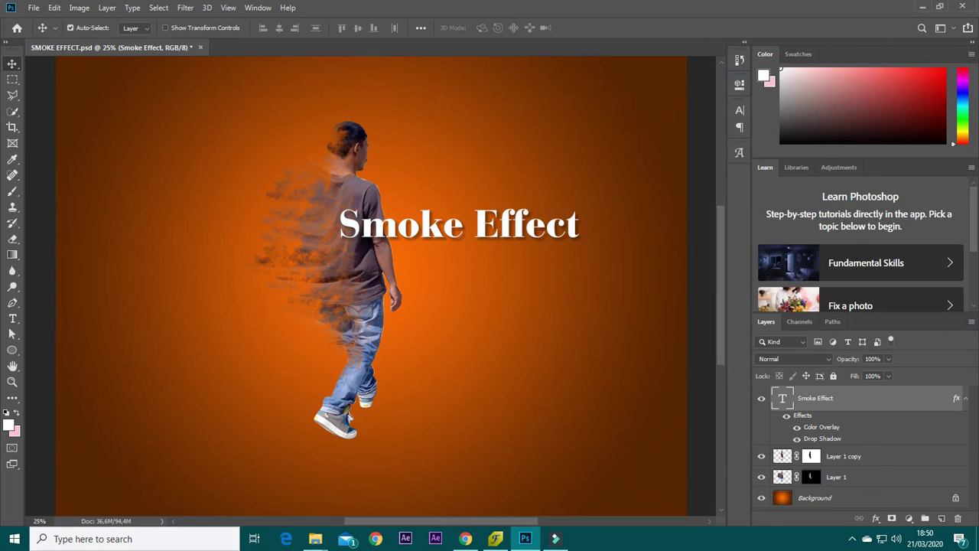
- Draw a thin white rectangle about 1919 × 19 px as an underline below the title and add a layer mask to it
{"action": "key", "text": "u"}
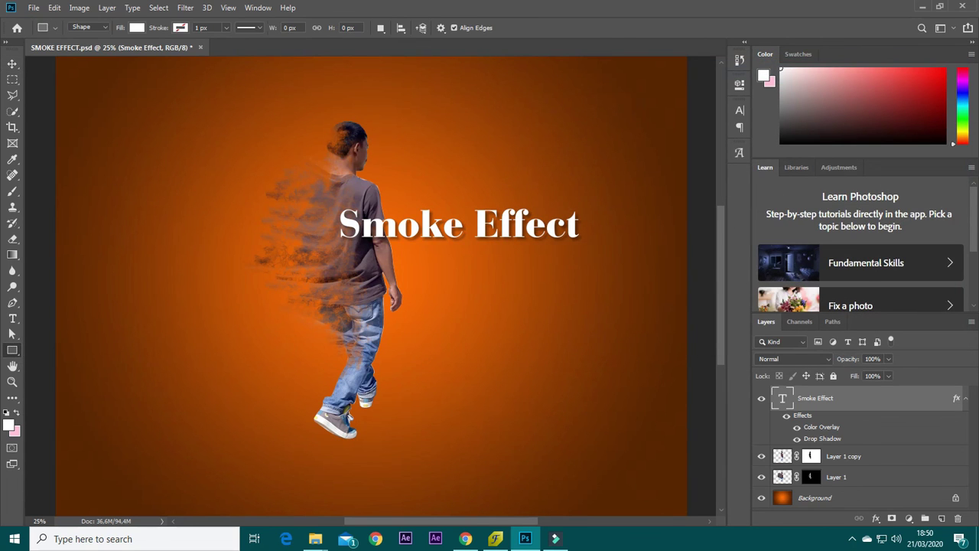
{"action": "left_click_drag", "start_coordinate": [365, 246], "coordinate": [660, 247]}
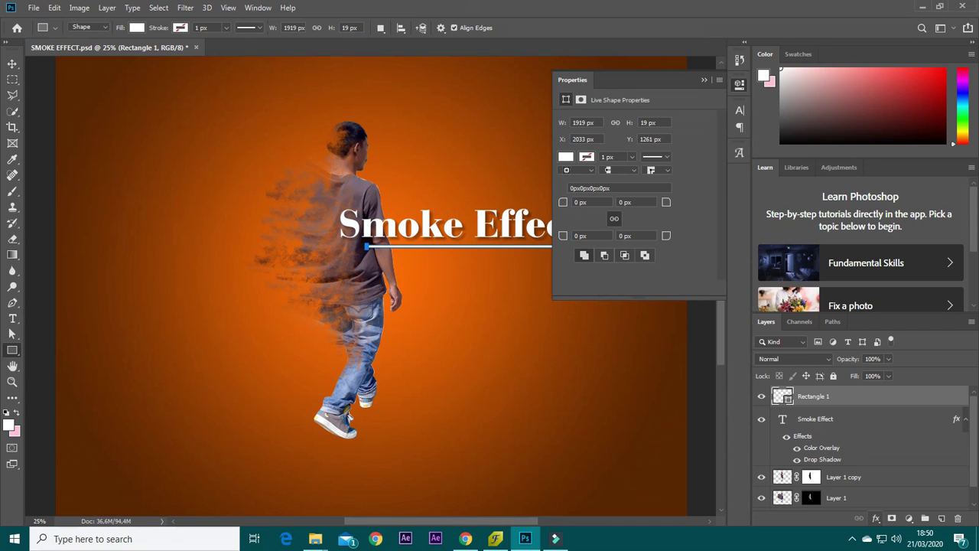
{"action": "left_click", "coordinate": [892, 519]}
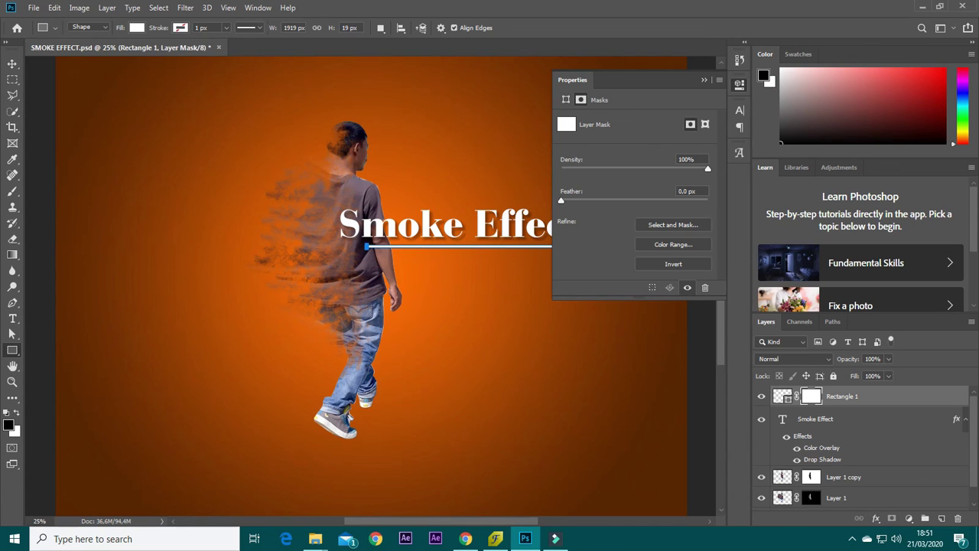
- Set the Gradient tool to the black-to-white preset and collapse the mask properties covering the canvas
{"action": "left_click", "coordinate": [12, 255]}
{"action": "left_click", "coordinate": [88, 28]}
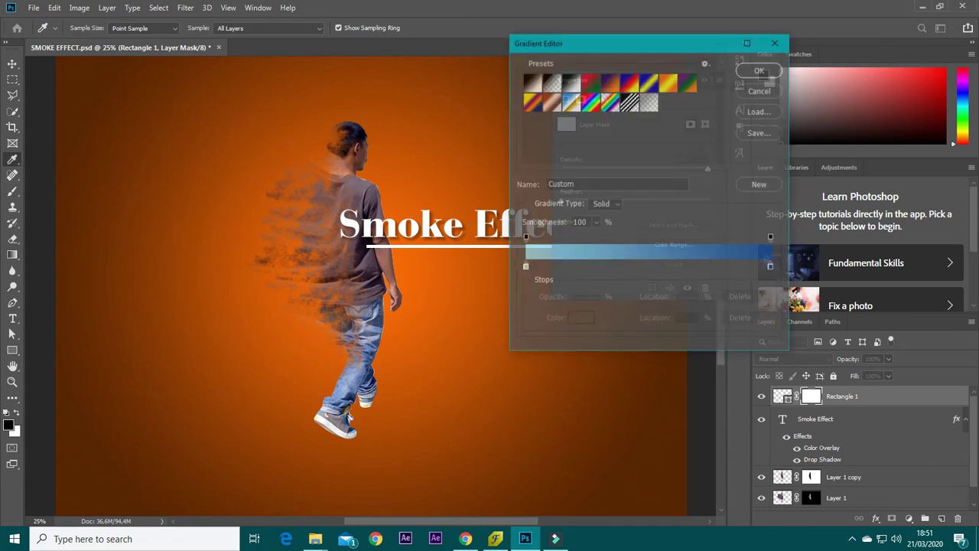
{"action": "left_click", "coordinate": [532, 82]}
{"action": "left_click", "coordinate": [761, 69]}
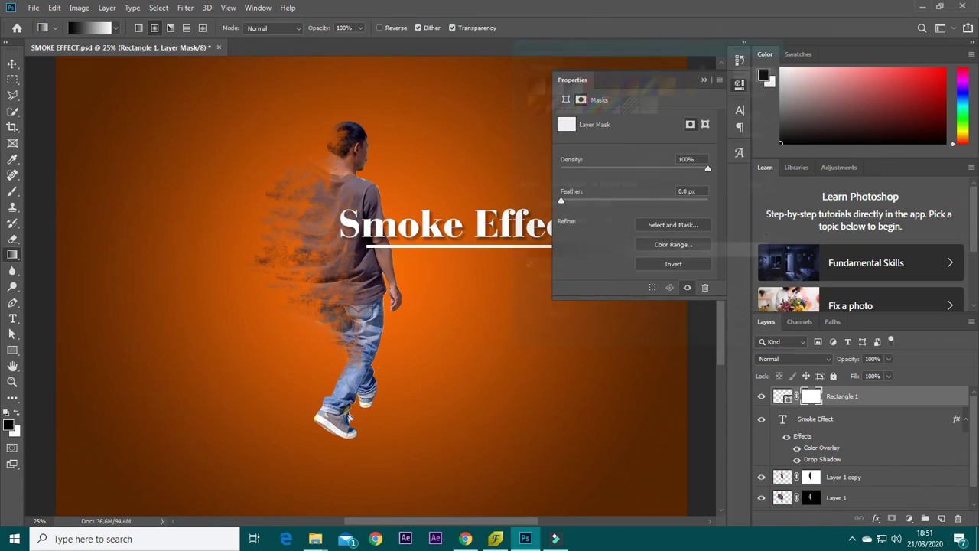
{"action": "left_click", "coordinate": [705, 80]}
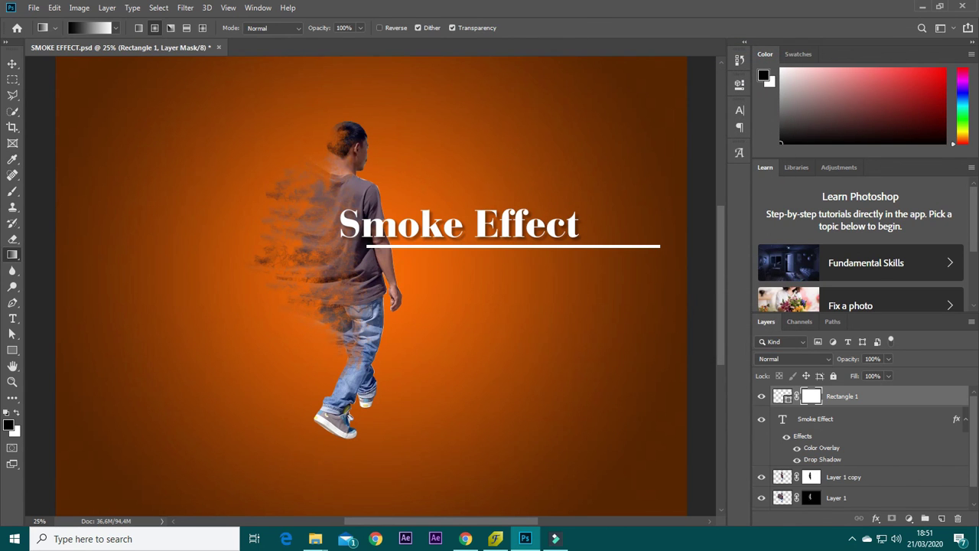
- Fade out the far end of the underline with a linear black-to-white gradient on the Rectangle 1 mask, ending near the title's last letter
{"action": "left_click_drag", "start_coordinate": [367, 247], "coordinate": [660, 246]}
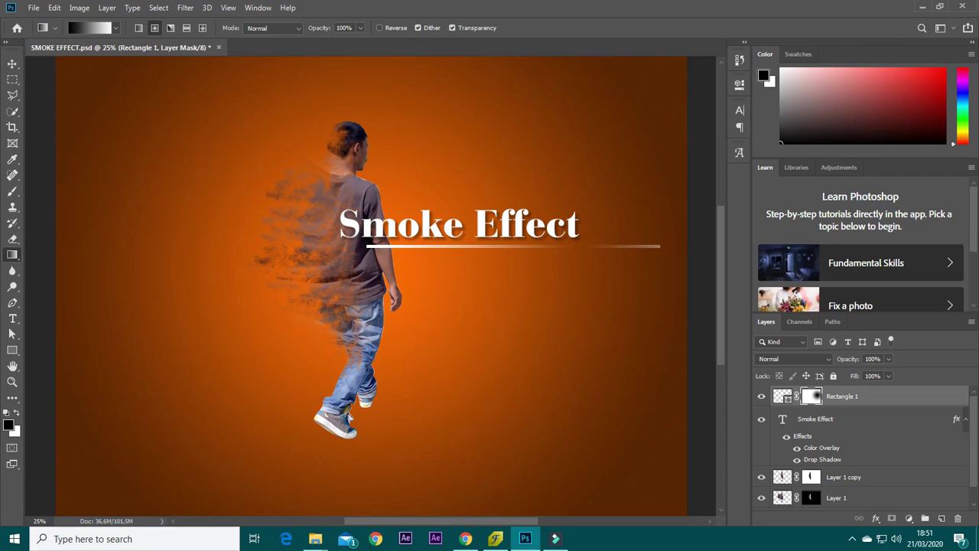
{"action": "key", "text": "ctrl+z"}
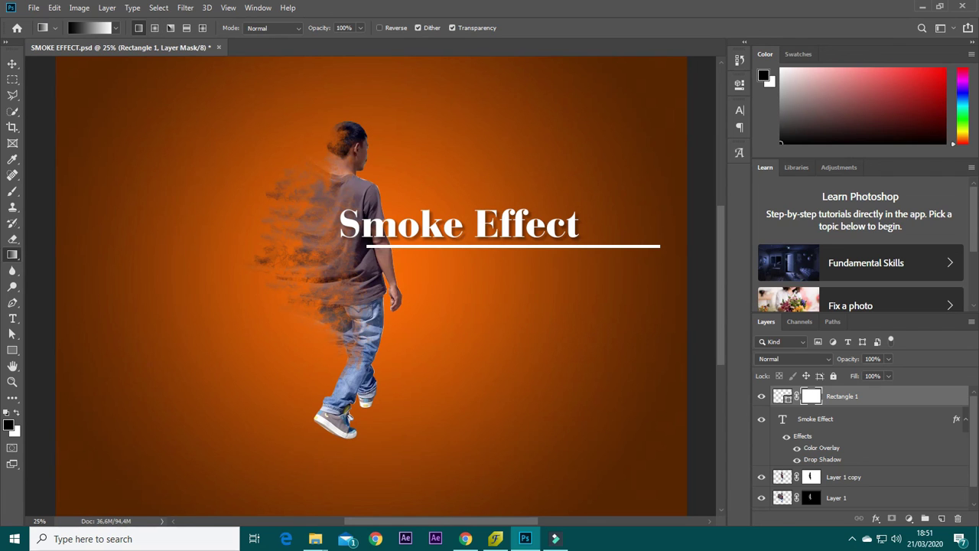
{"action": "left_click_drag", "start_coordinate": [575, 248], "coordinate": [574, 248]}
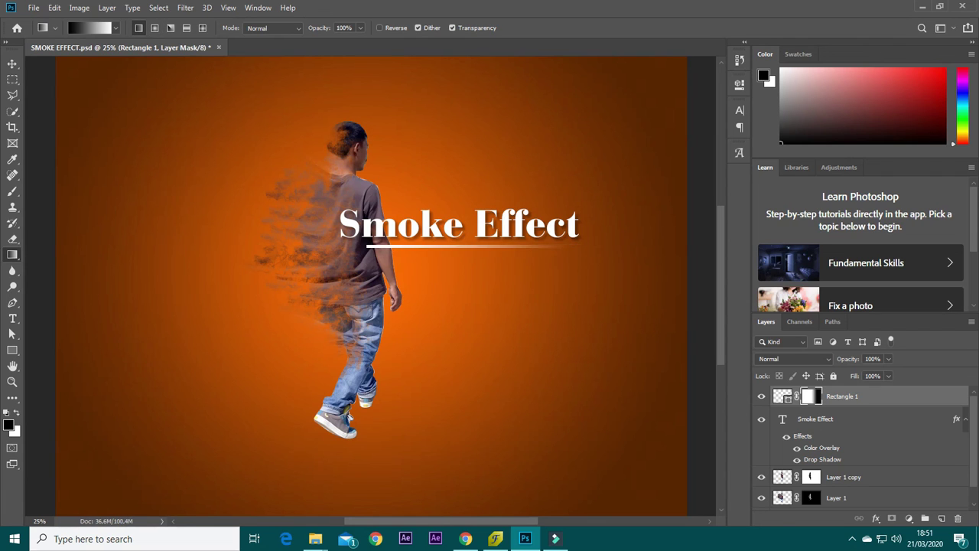
- Move the Rectangle 1 layer beneath Layer 1 copy so the underline runs behind the man
{"action": "key", "text": "v"}
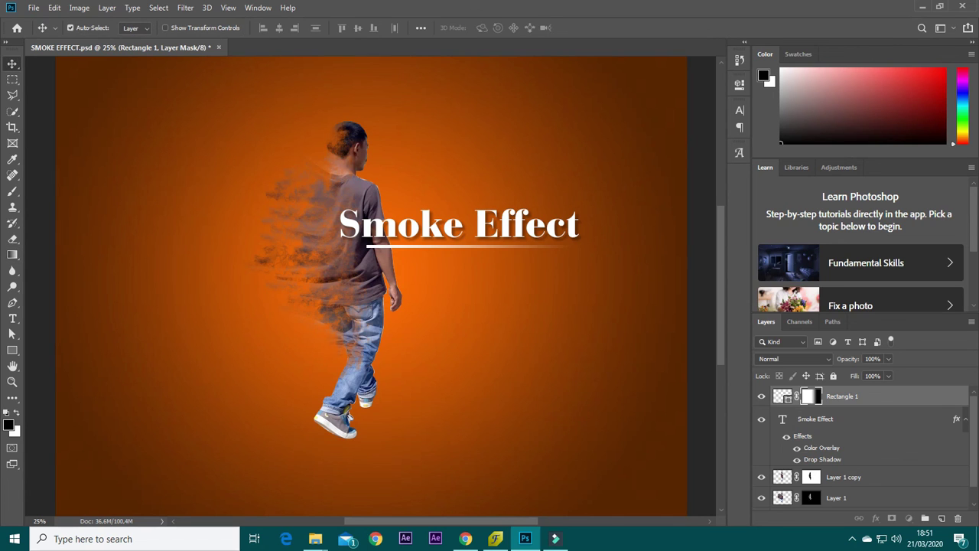
{"action": "left_click_drag", "start_coordinate": [782, 396], "coordinate": [782, 466]}
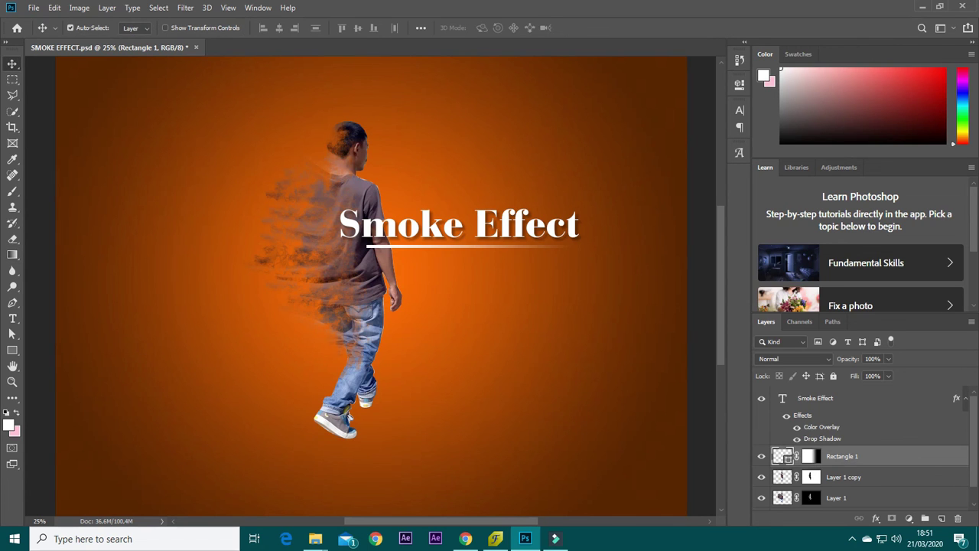
{"action": "left_click_drag", "start_coordinate": [782, 457], "coordinate": [781, 482]}
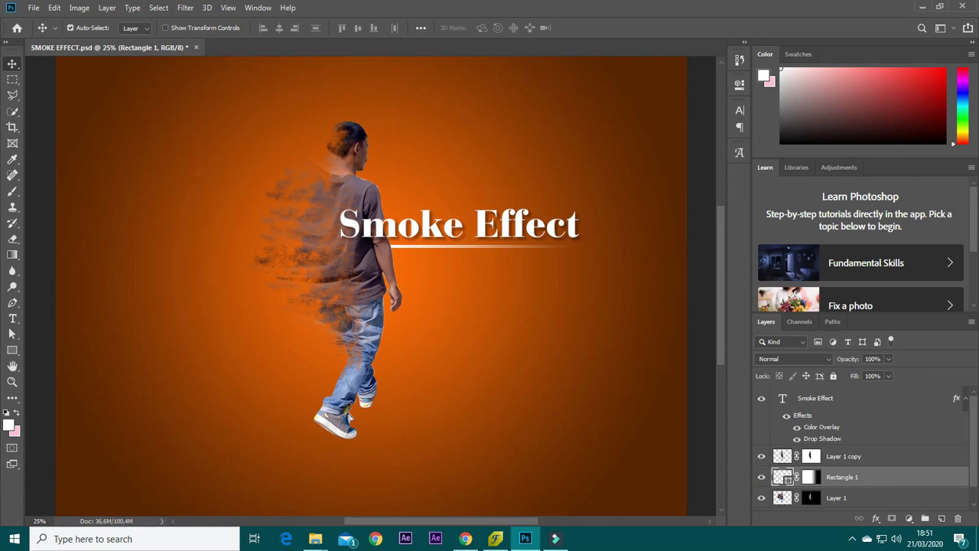
{"action": "key", "text": "z"}
{"action": "key", "text": "ctrl+minus"}
{"action": "key", "text": "v"}
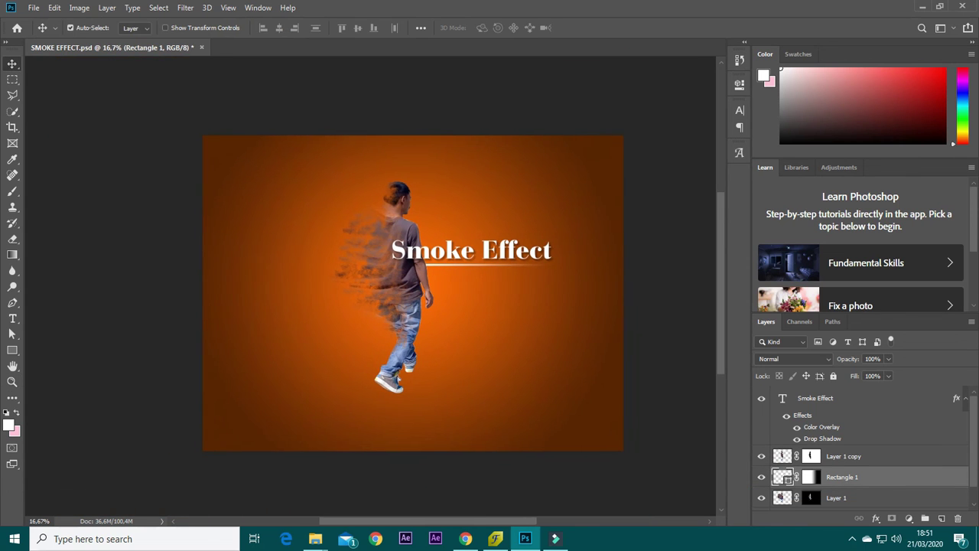
{"action": "key", "text": "z"}
{"action": "left_click", "coordinate": [462, 281]}
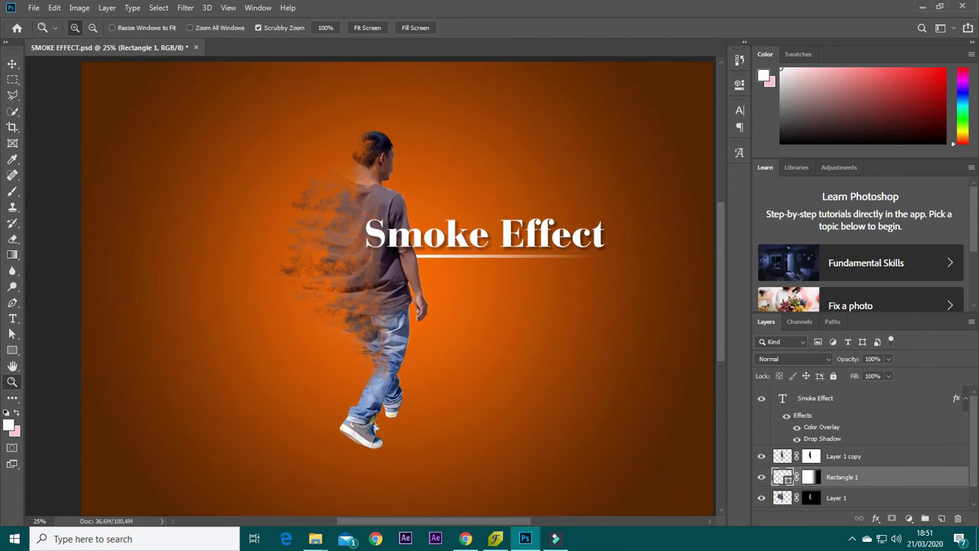